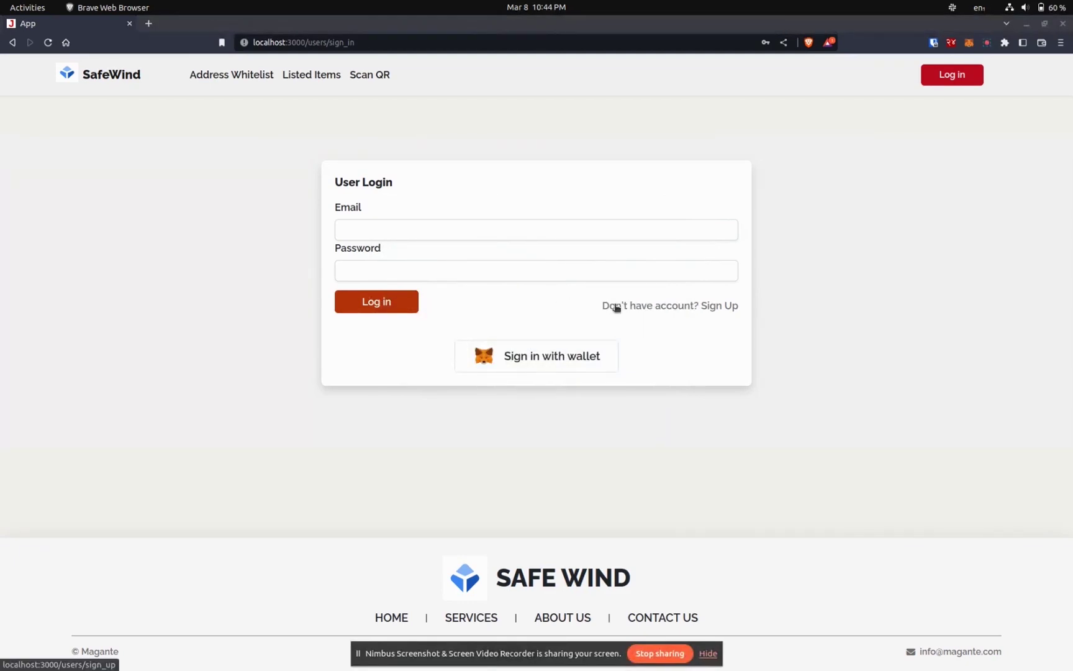
Sign up a manager account with autofilled name, email and password, sign in MetaMask, and view the profile
{"action": "left_click", "coordinate": [616, 306]}
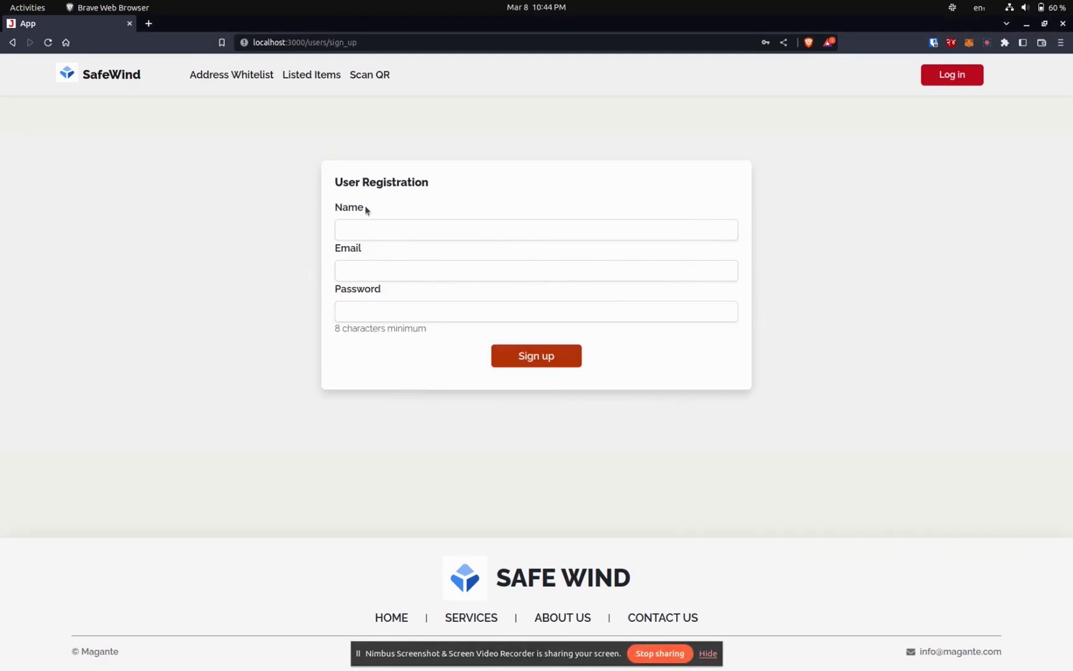
{"action": "left_click", "coordinate": [371, 230]}
{"action": "left_click", "coordinate": [397, 256]}
{"action": "left_click", "coordinate": [522, 355]}
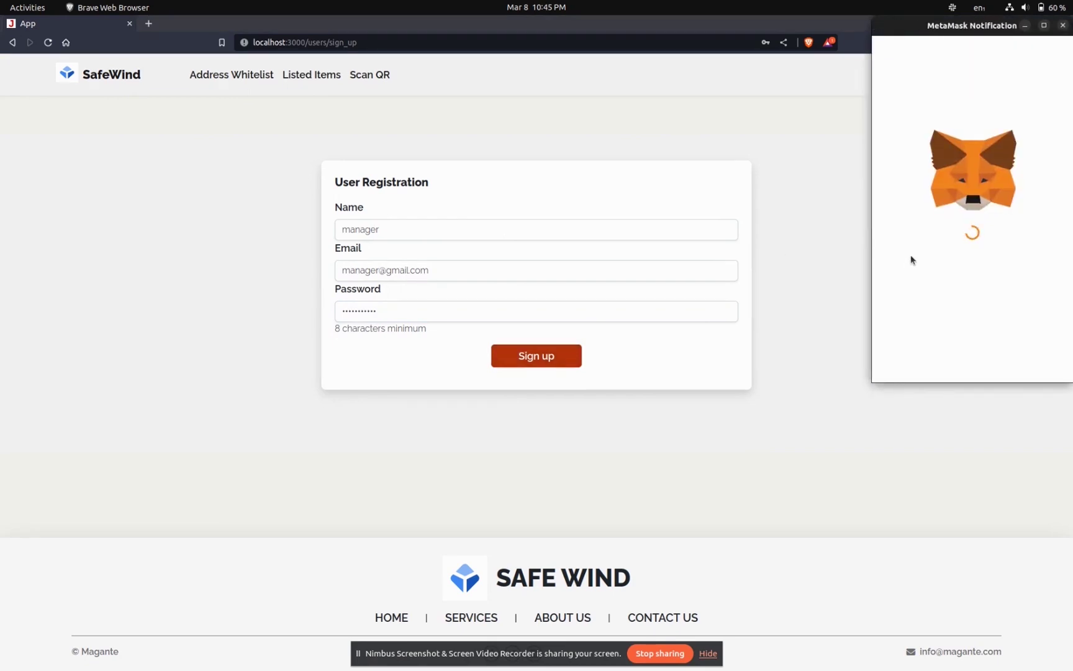
{"action": "left_click", "coordinate": [1007, 348]}
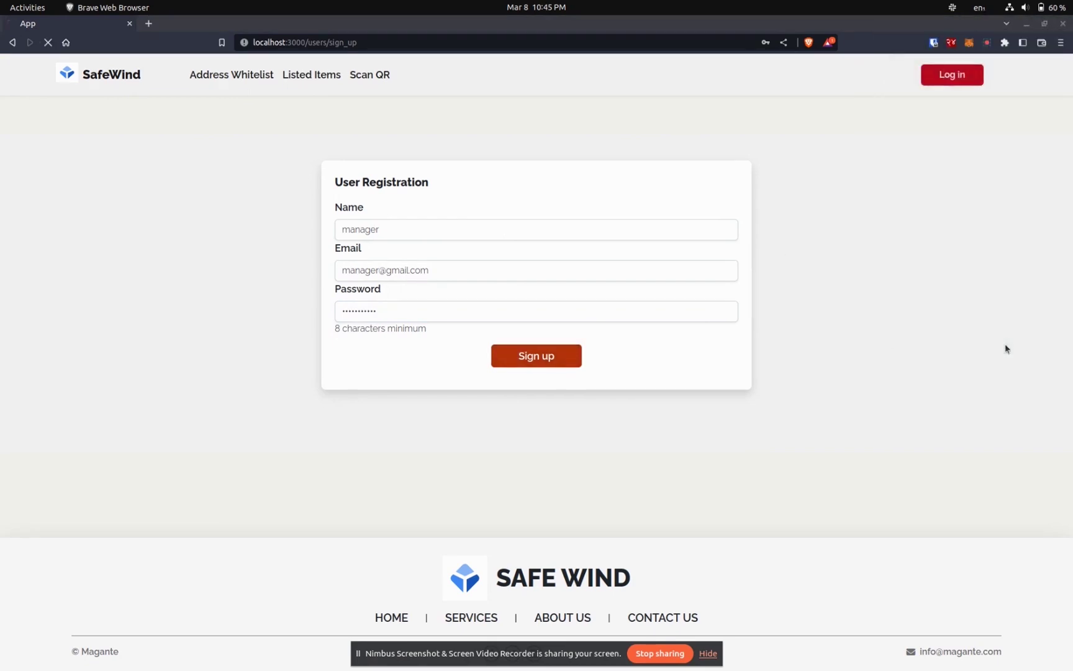
{"action": "left_click", "coordinate": [410, 75]}
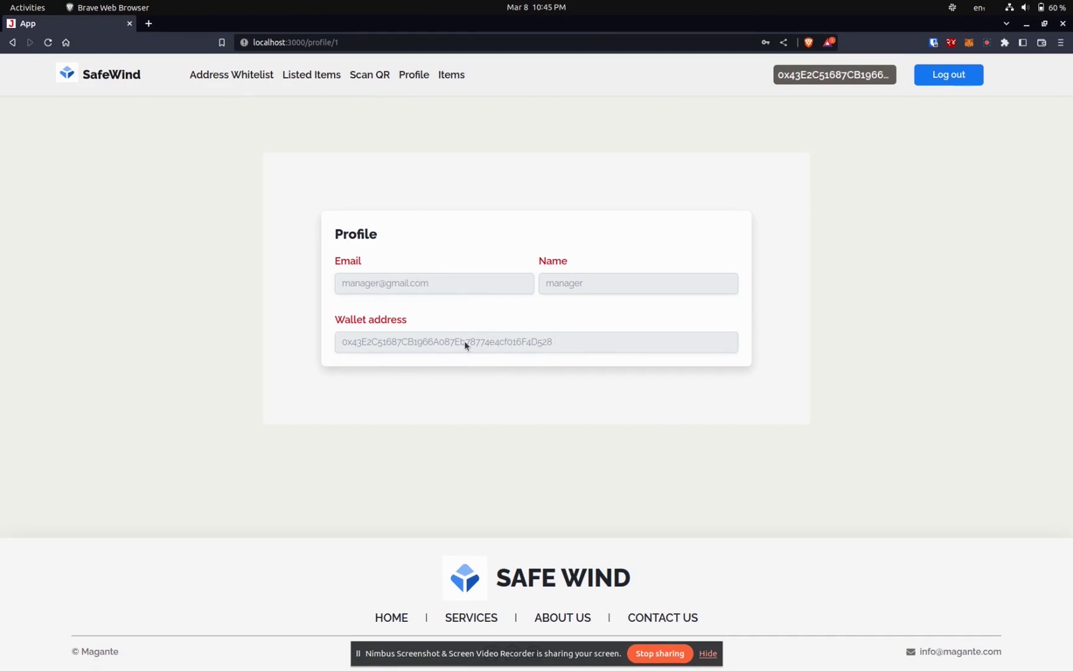
Log out, sign back in with a MetaMask wallet signature, then log out again
{"action": "left_click", "coordinate": [936, 77]}
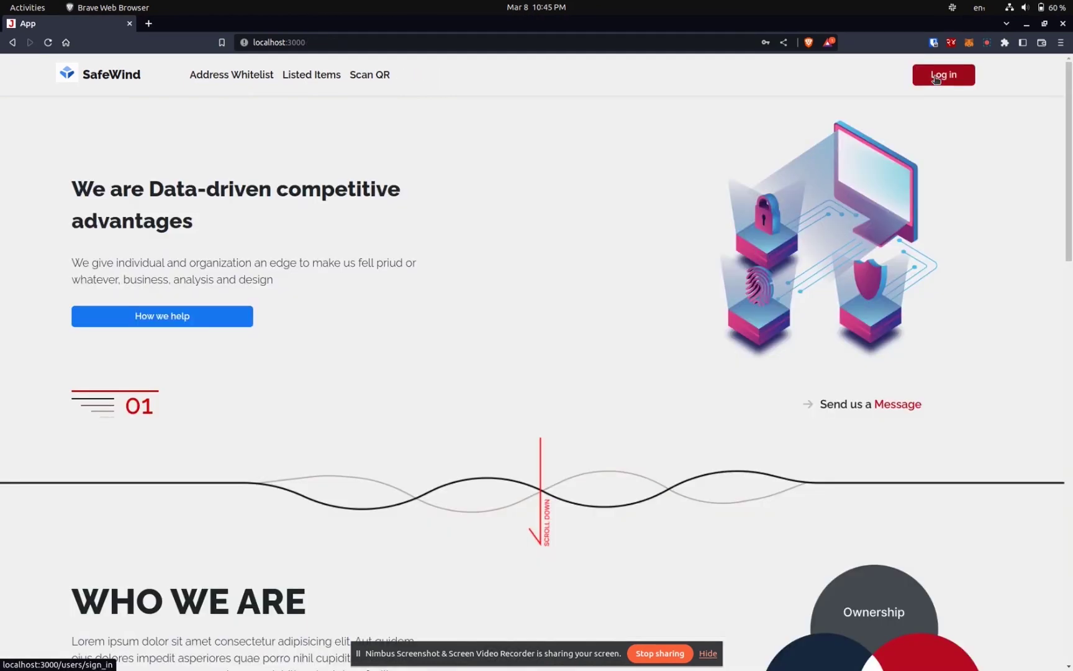
{"action": "left_click", "coordinate": [963, 76]}
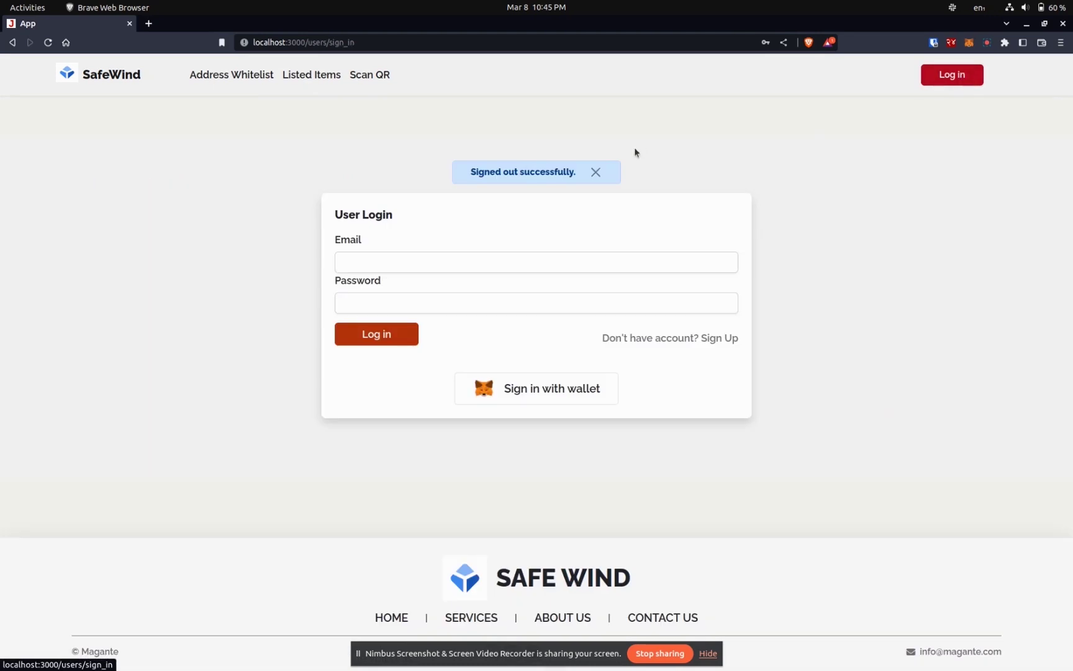
{"action": "left_click", "coordinate": [595, 172]}
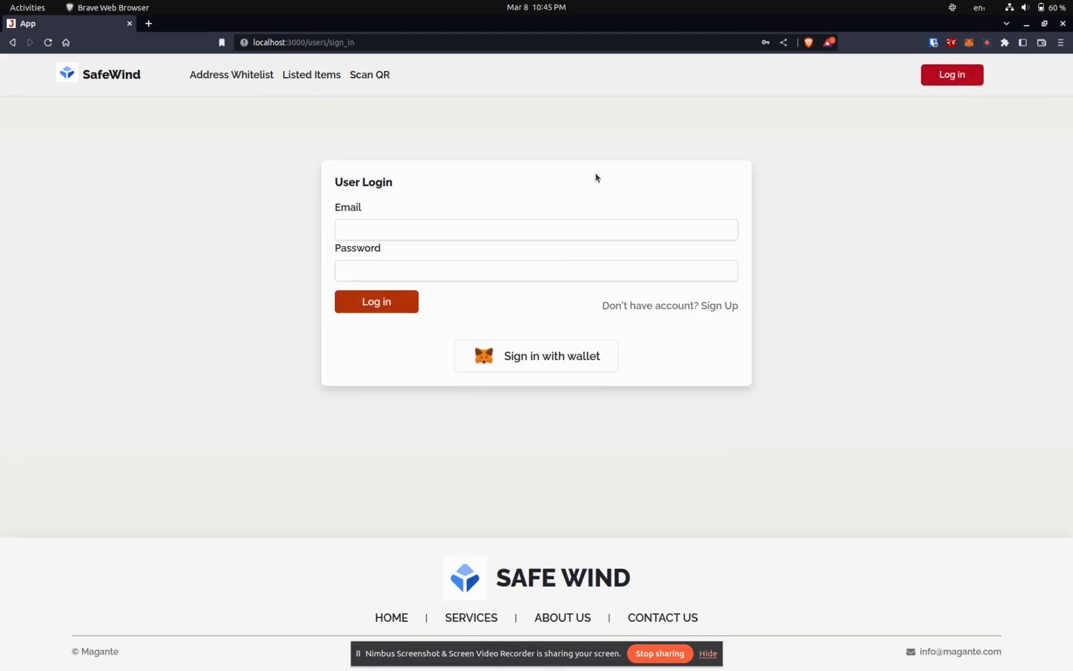
{"action": "left_click", "coordinate": [554, 353]}
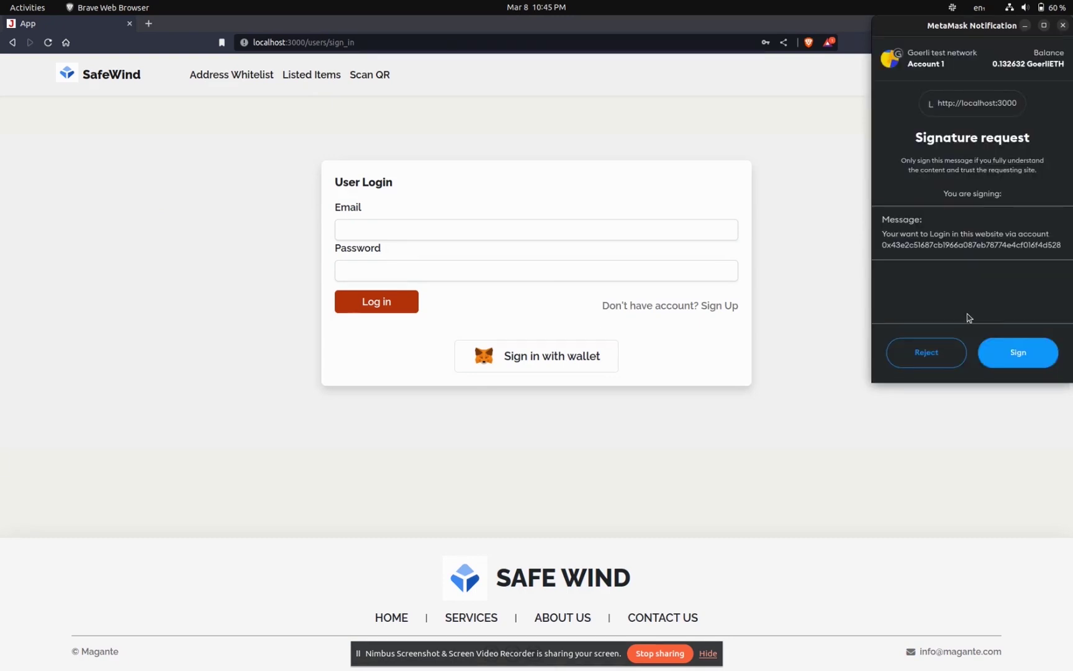
{"action": "left_click", "coordinate": [985, 354]}
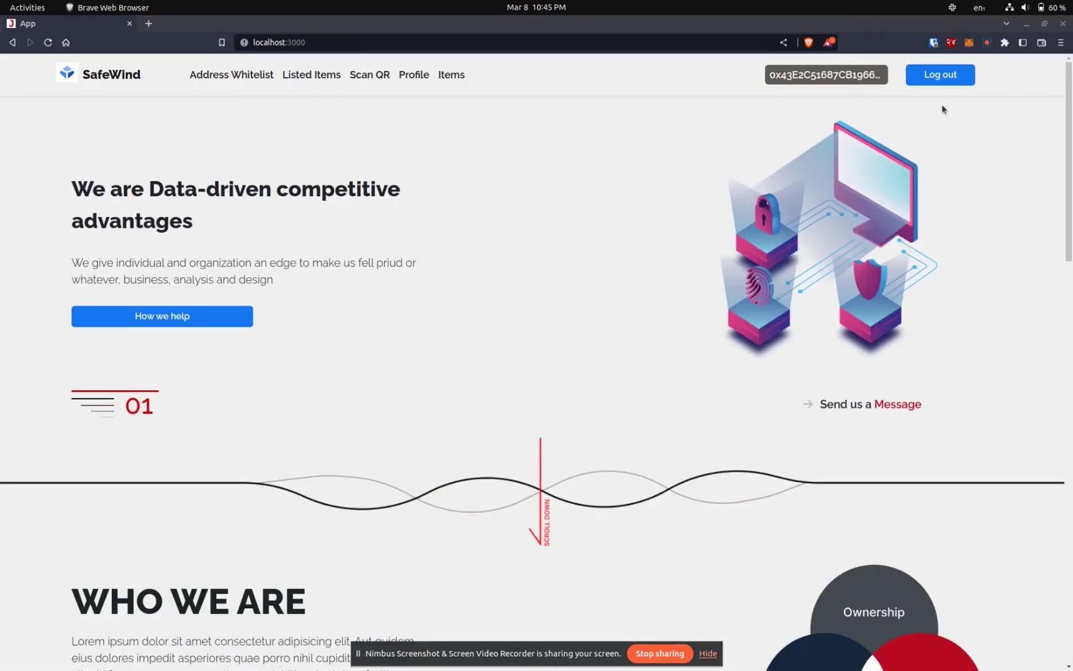
{"action": "left_click", "coordinate": [941, 75]}
Log in with the saved manager email and its password
{"action": "left_click", "coordinate": [943, 76]}
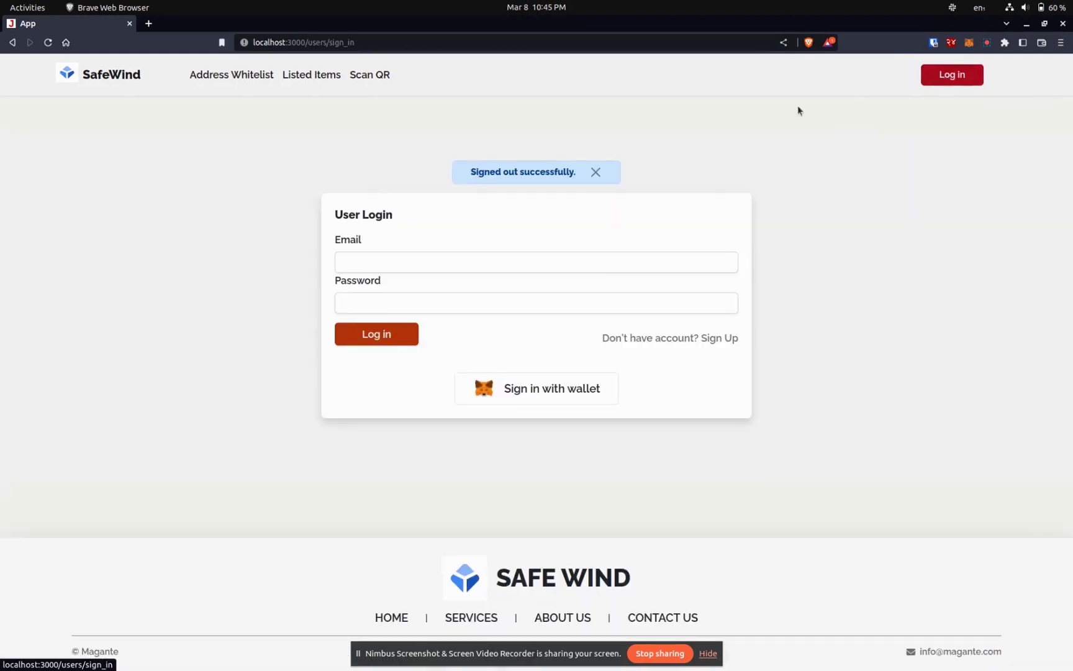
{"action": "left_click", "coordinate": [397, 258]}
{"action": "type", "text": "mana"}
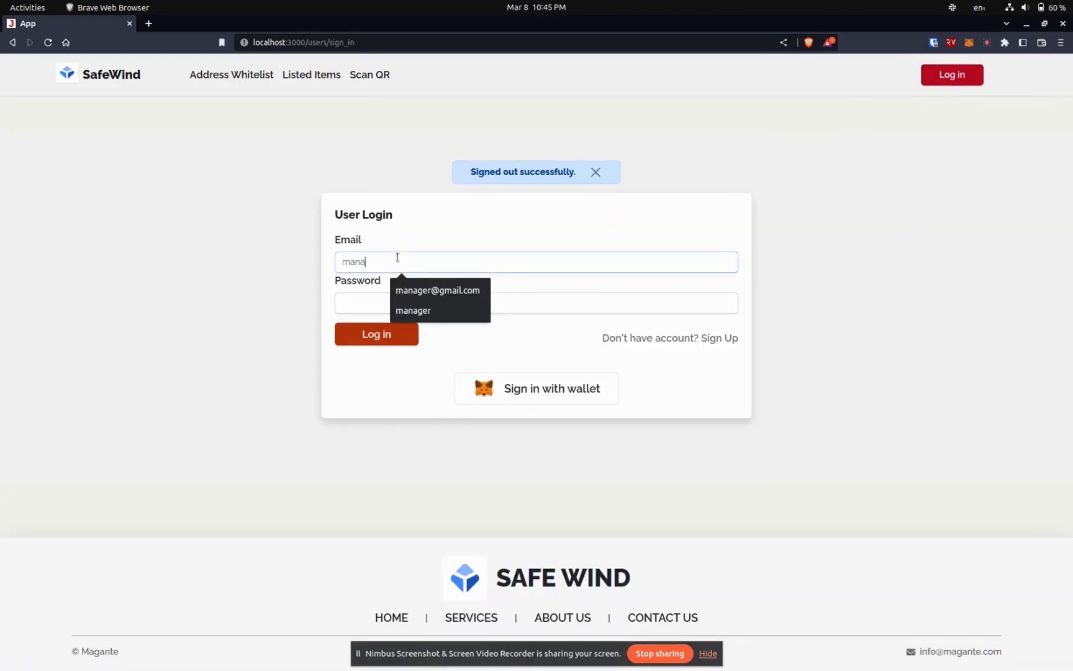
{"action": "key", "text": "Down"}
{"action": "key", "text": "Tab"}
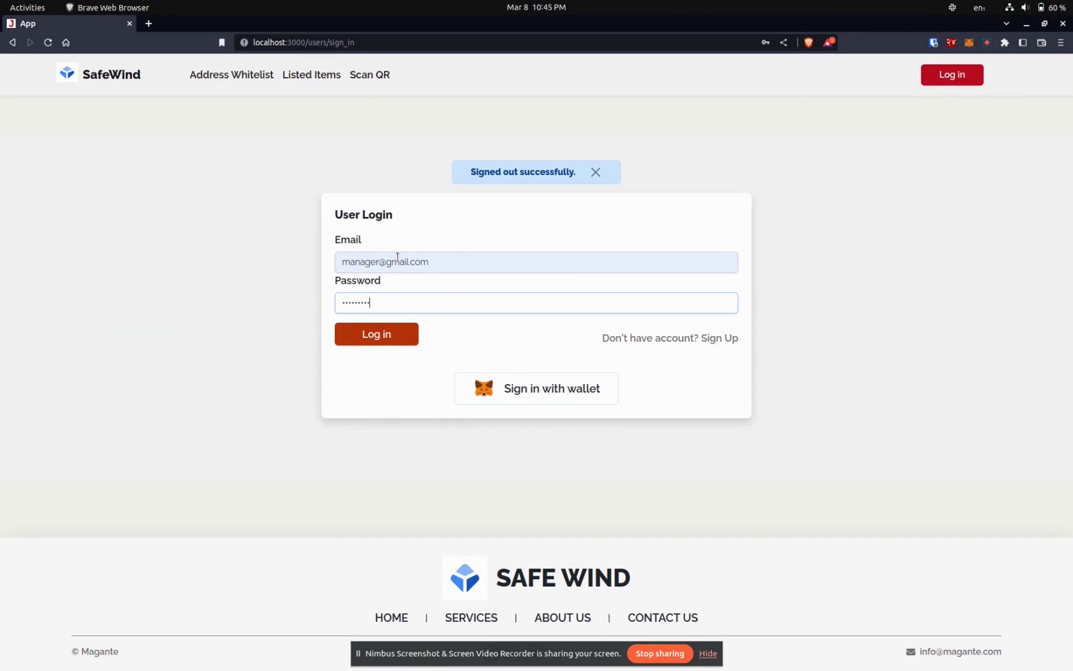
{"action": "key", "text": "Return"}
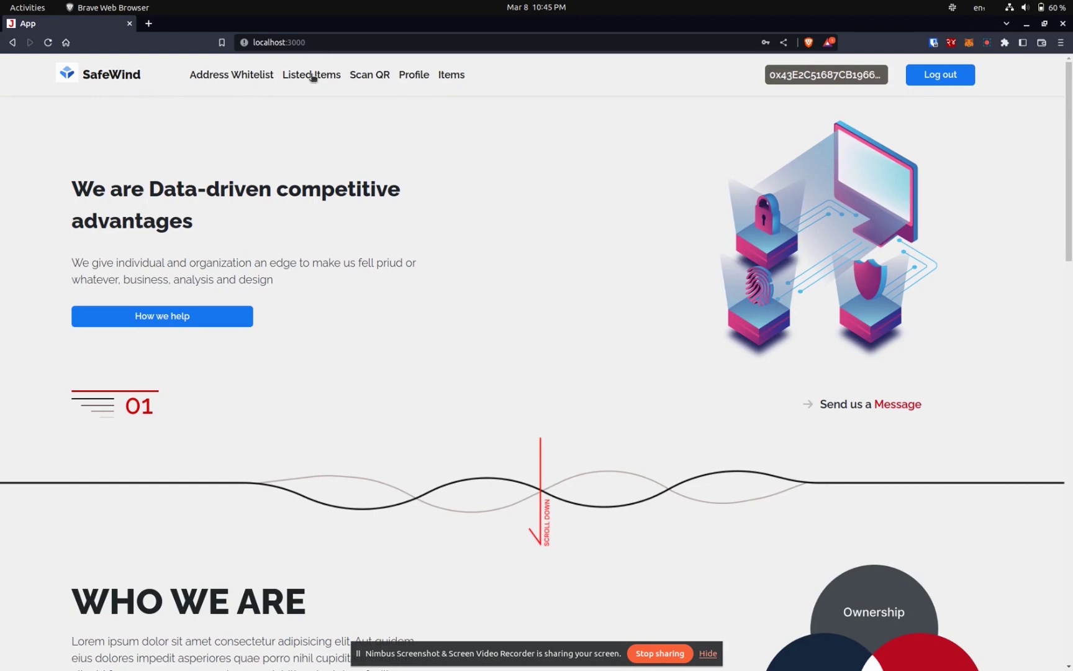
Open the Address Whitelist page and switch MetaMask to Account 2, then back to Account 1
{"action": "left_click", "coordinate": [248, 79]}
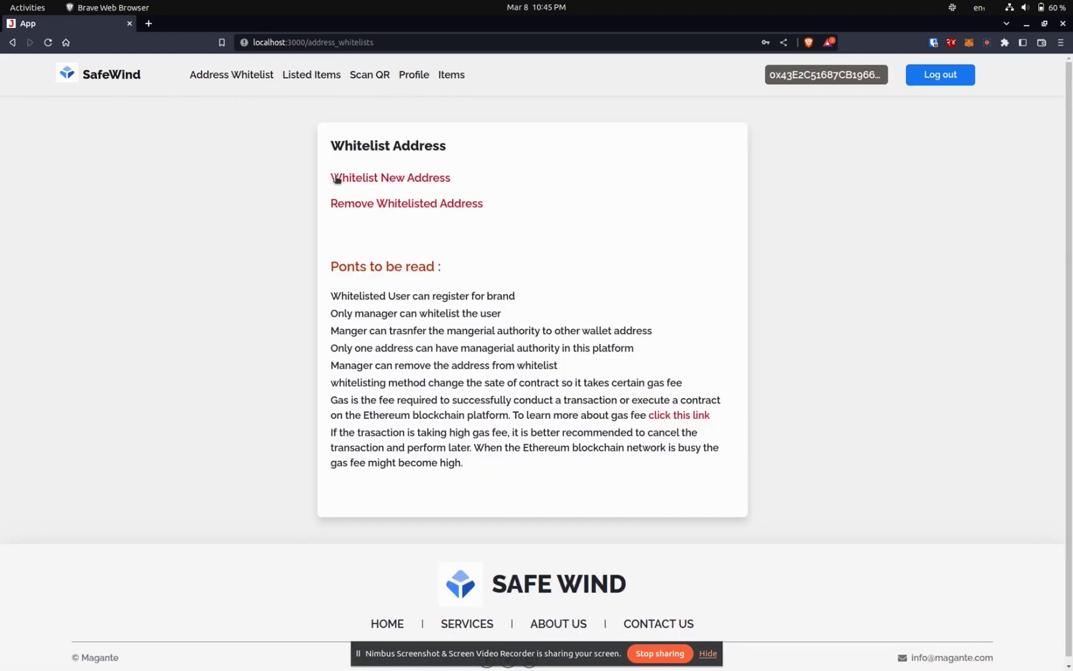
{"action": "left_click", "coordinate": [964, 51]}
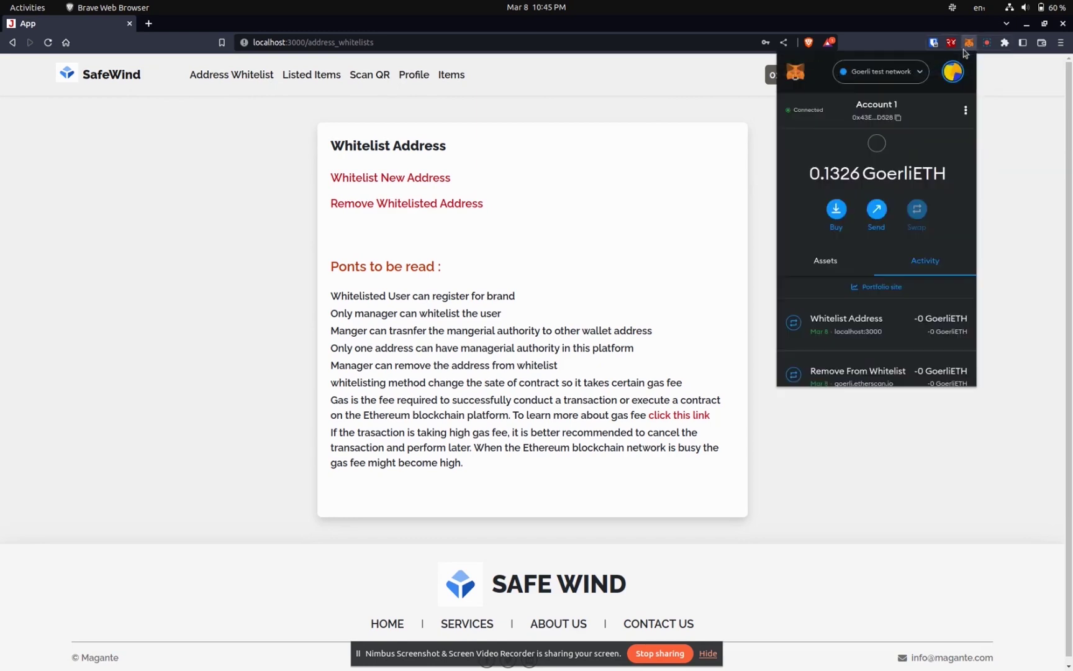
{"action": "left_click", "coordinate": [955, 71]}
{"action": "left_click", "coordinate": [874, 177]}
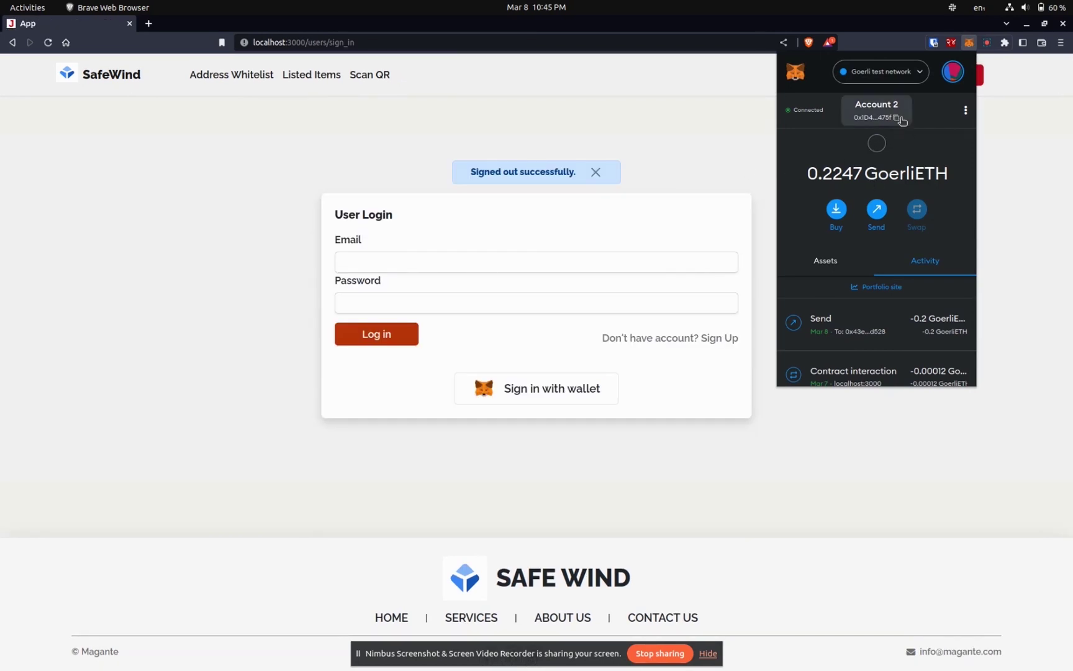
{"action": "left_click", "coordinate": [953, 72]}
{"action": "left_click", "coordinate": [884, 149]}
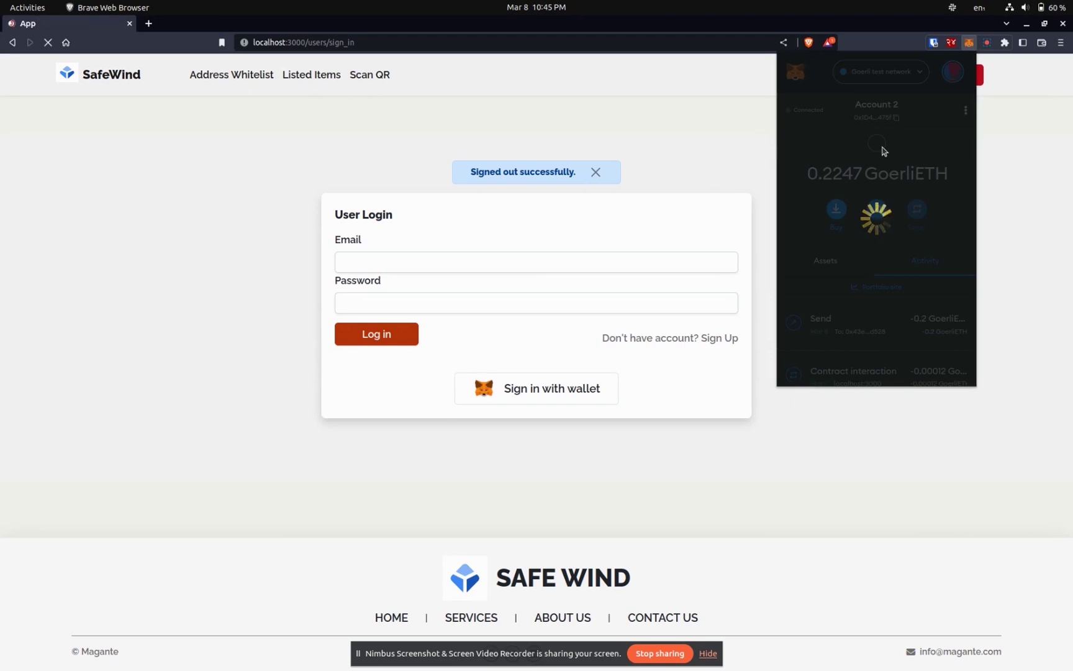
Sign back in to SafeWind with a wallet signature
{"action": "left_click", "coordinate": [595, 172]}
{"action": "left_click", "coordinate": [535, 357]}
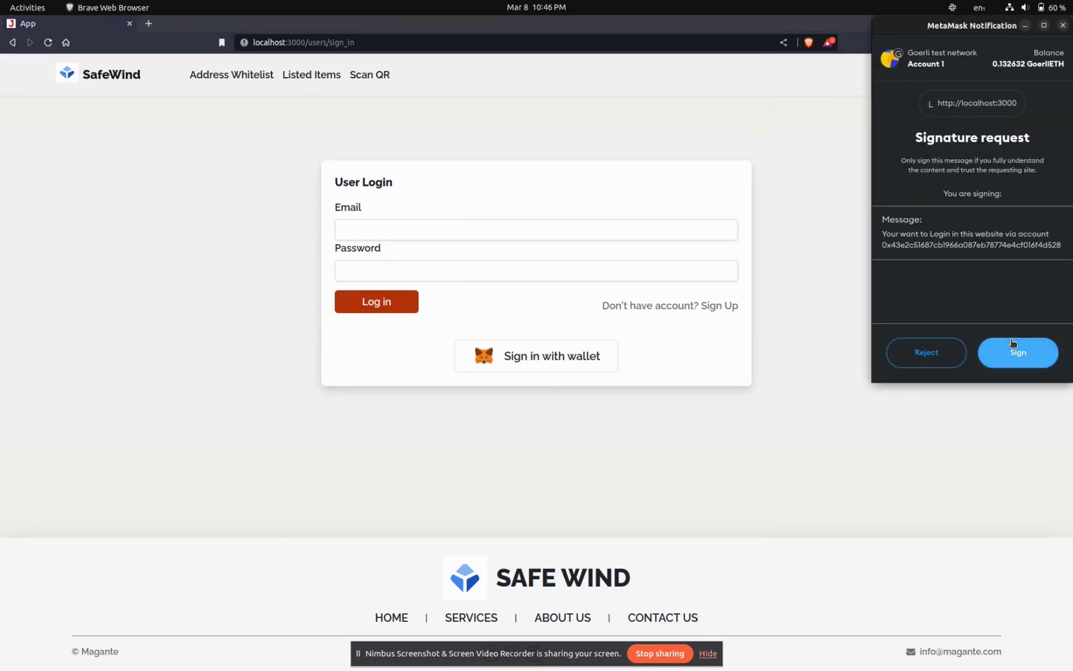
{"action": "left_click", "coordinate": [1012, 341]}
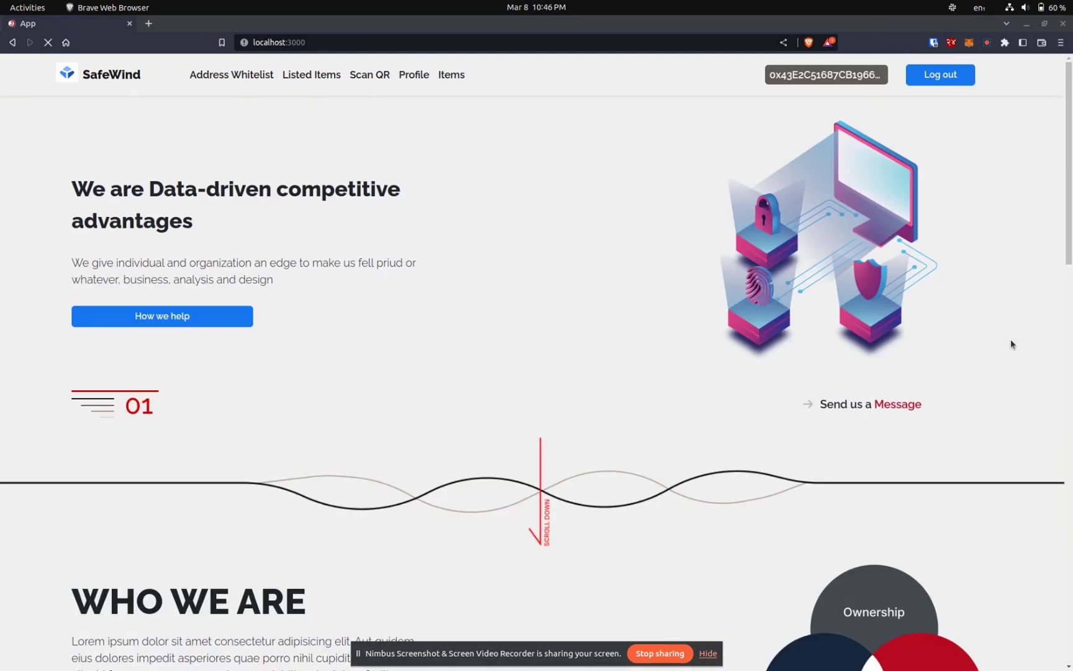
Whitelist the second saved wallet address and confirm the transaction in MetaMask
{"action": "left_click", "coordinate": [229, 82]}
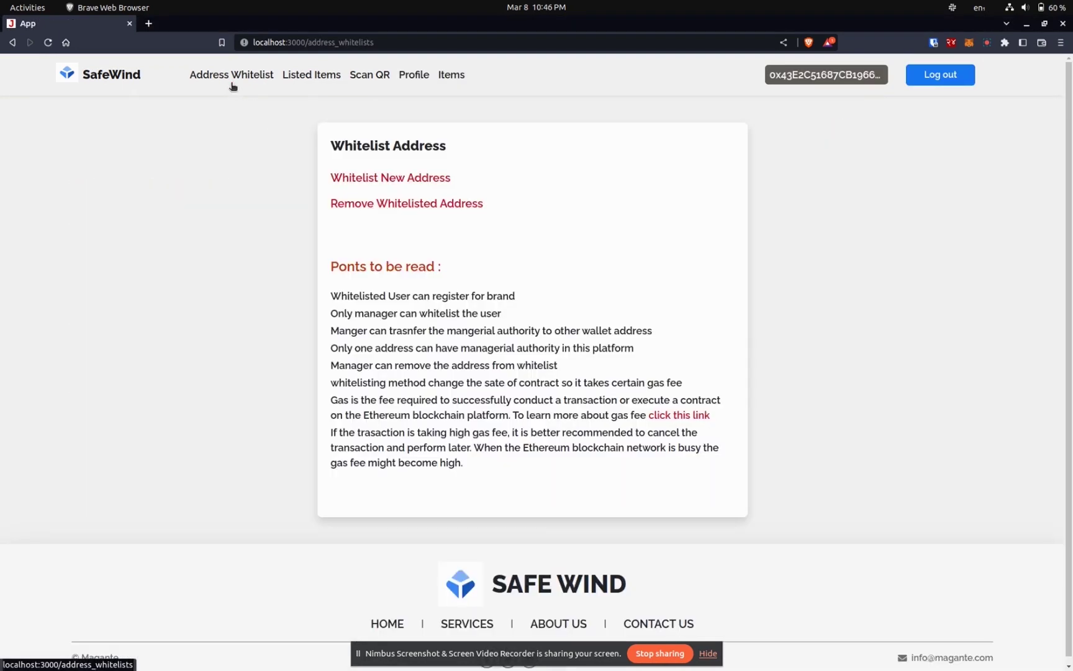
{"action": "left_click", "coordinate": [366, 178]}
{"action": "left_click", "coordinate": [363, 191]}
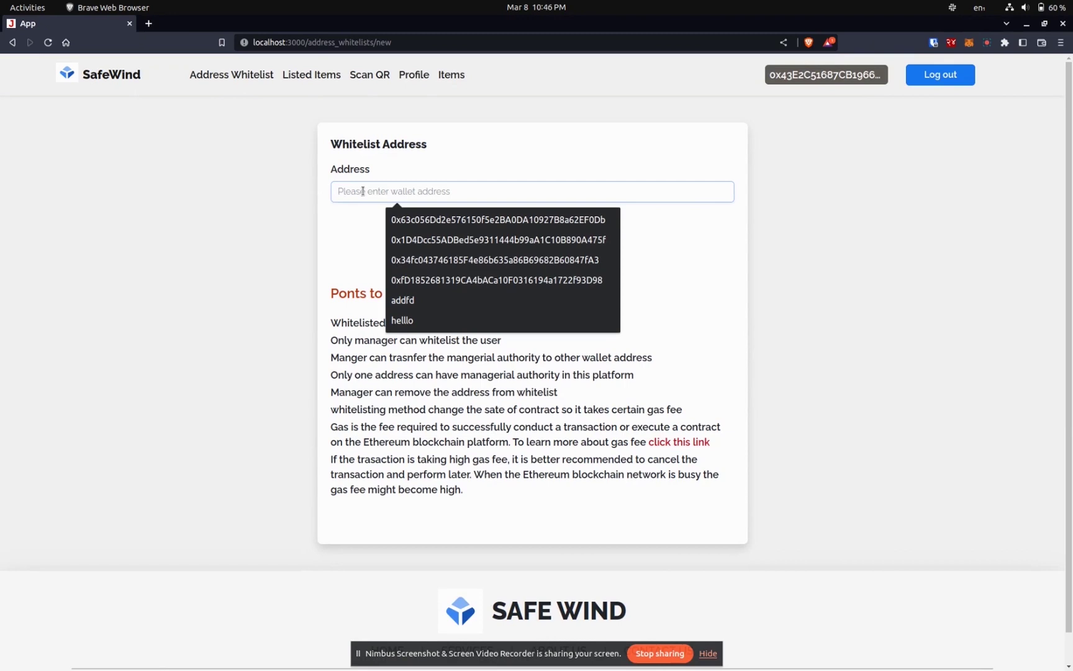
{"action": "key", "text": "Down"}
{"action": "key", "text": "Down"}
{"action": "key", "text": "Return"}
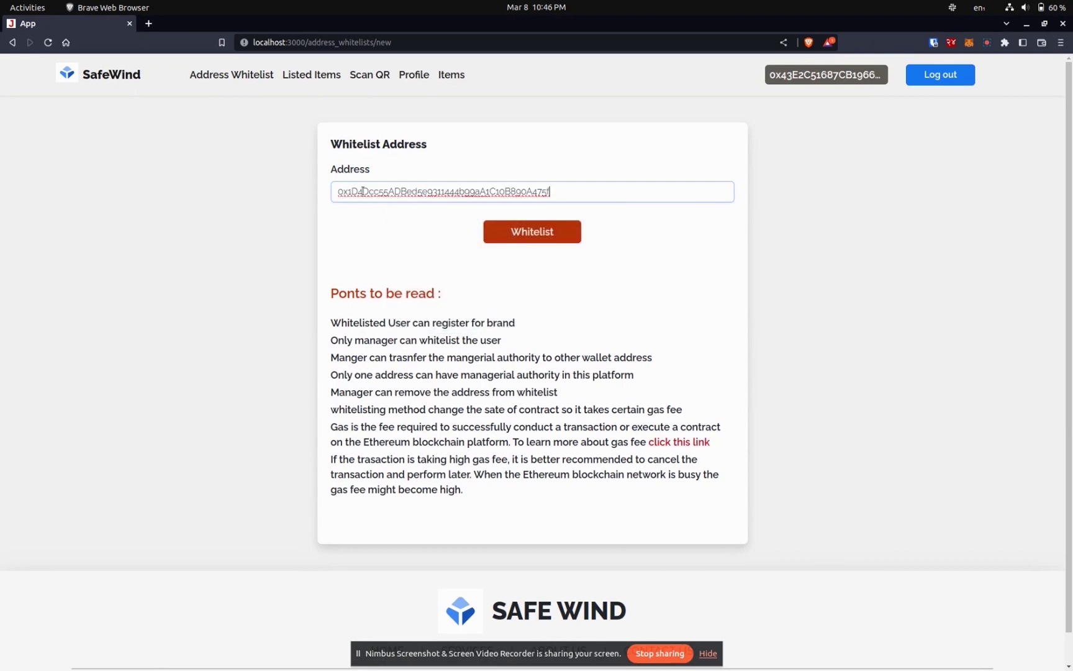
{"action": "left_click", "coordinate": [519, 238]}
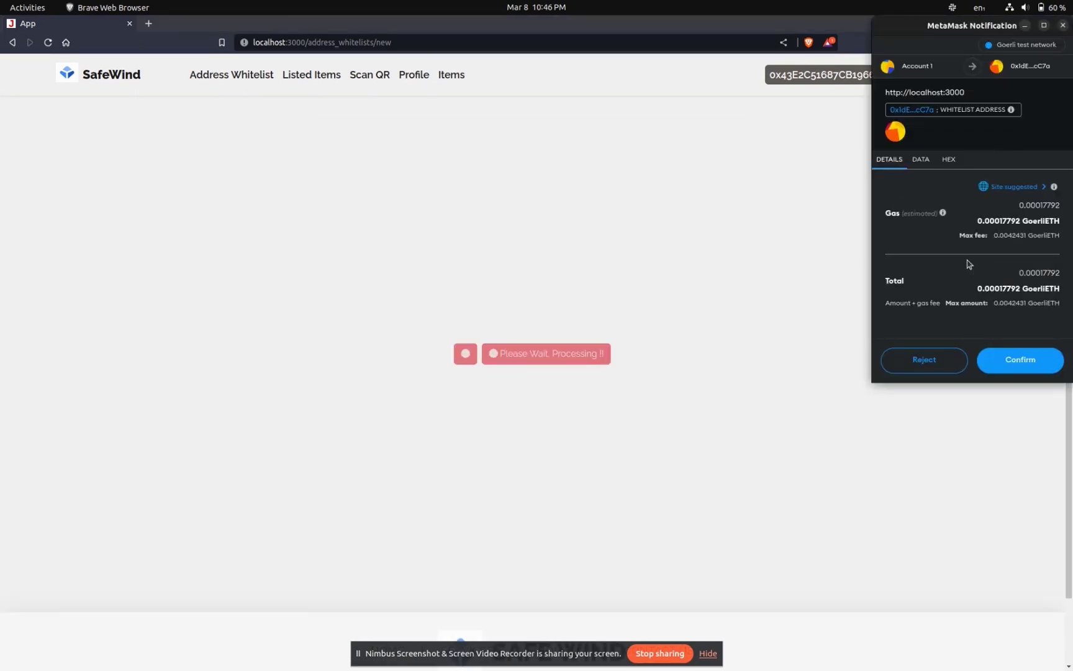
{"action": "left_click", "coordinate": [1002, 357]}
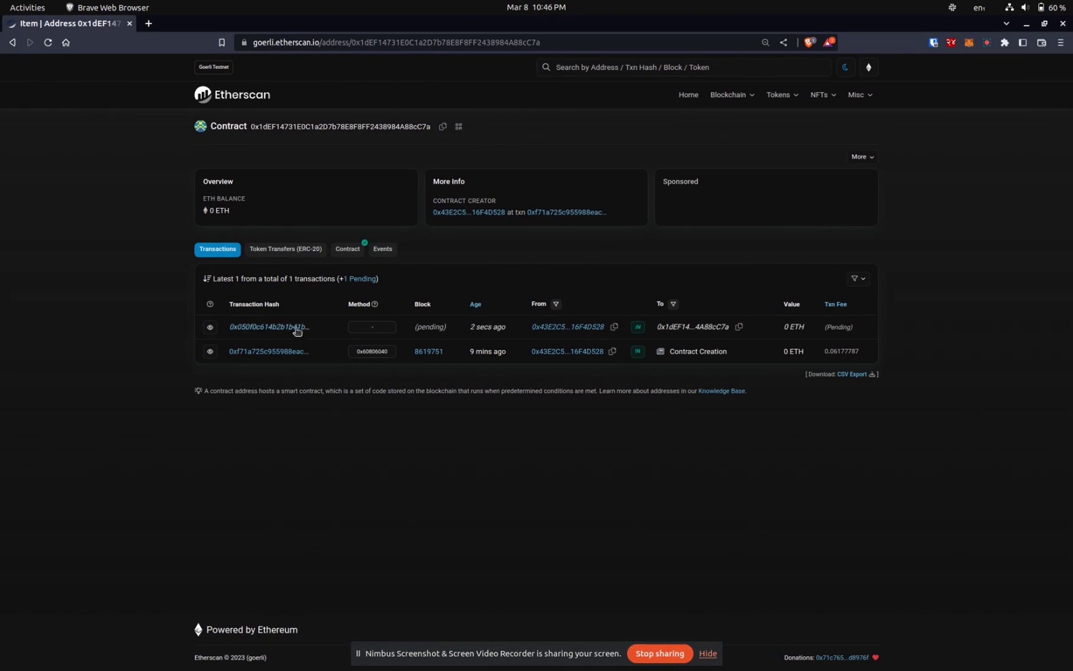
Open the whitelist transaction on Etherscan, expand its details, and view the Logs tab
{"action": "left_click", "coordinate": [296, 329]}
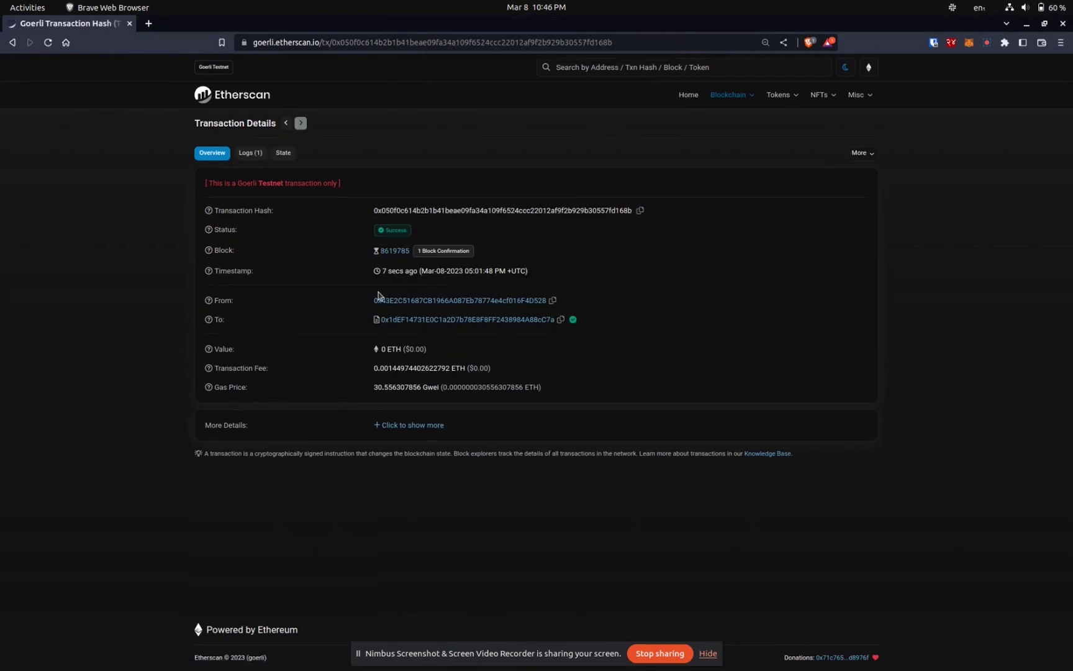
{"action": "left_click", "coordinate": [404, 427]}
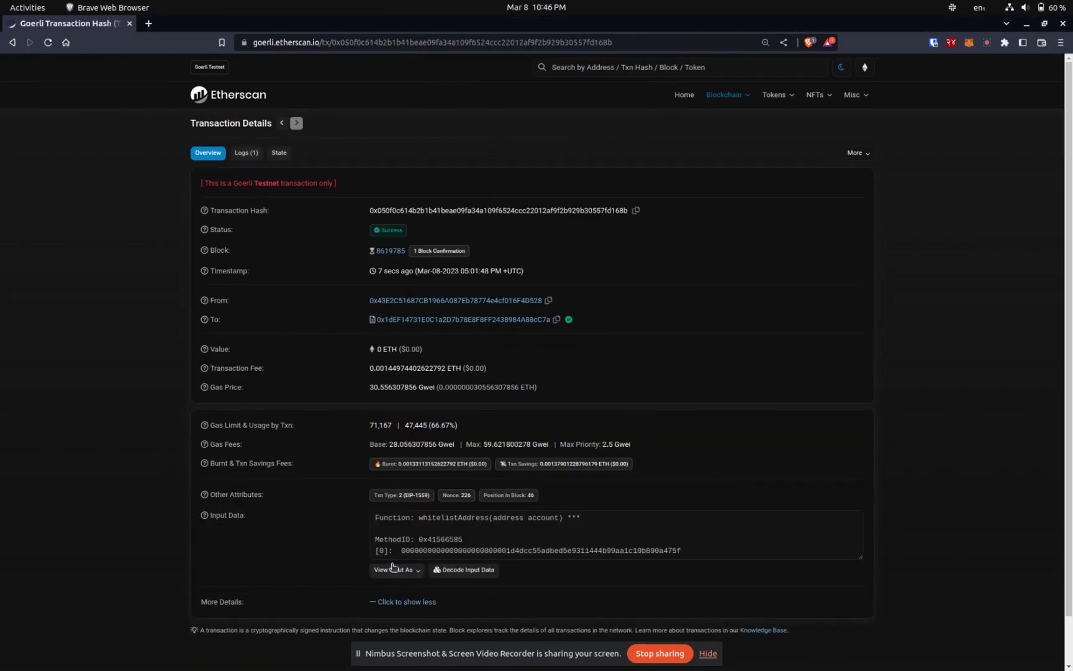
{"action": "scroll", "coordinate": [385, 568], "scroll_direction": "down", "scroll_amount": 1}
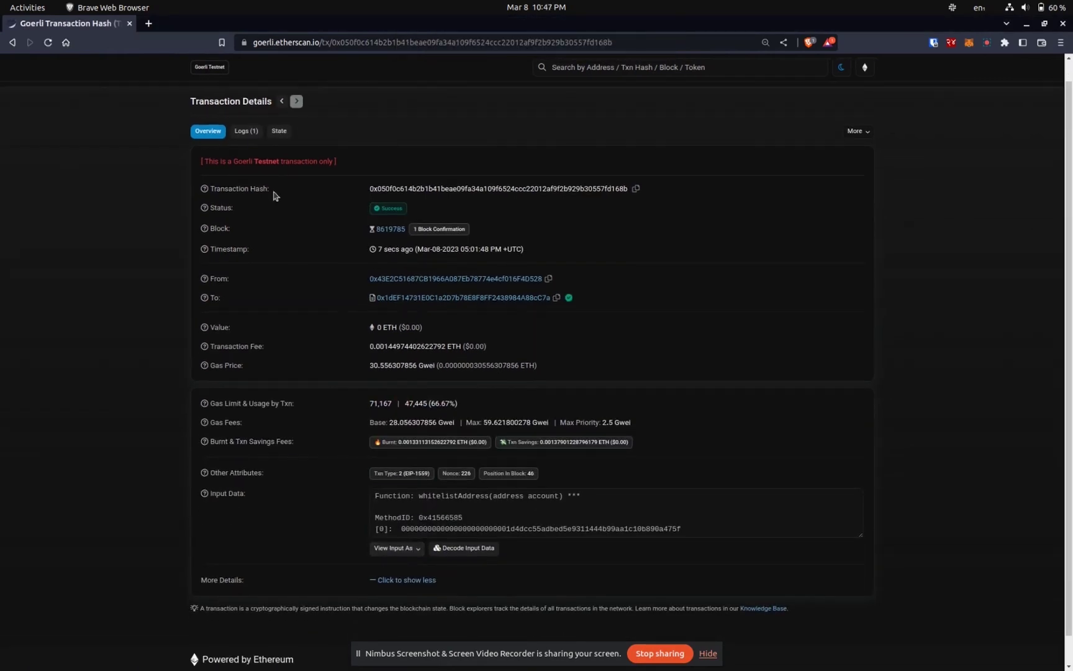
{"action": "left_click", "coordinate": [246, 131]}
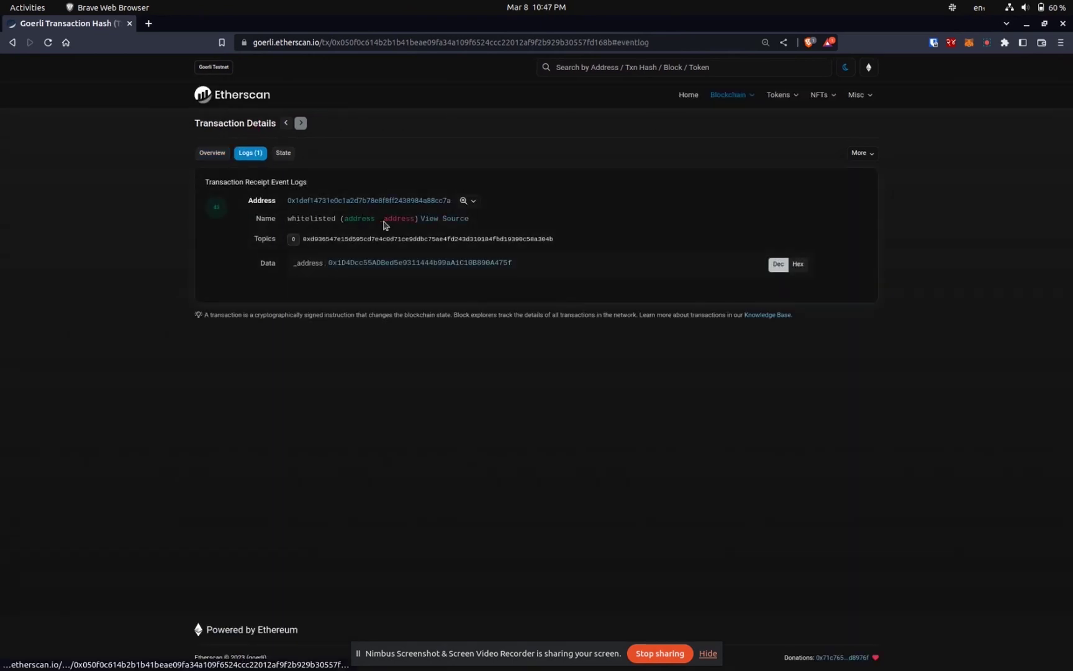
Log out and choose Jordan.jpg from staging-counterfeit-images as the brand logo
{"action": "key", "text": "alt+Tab"}
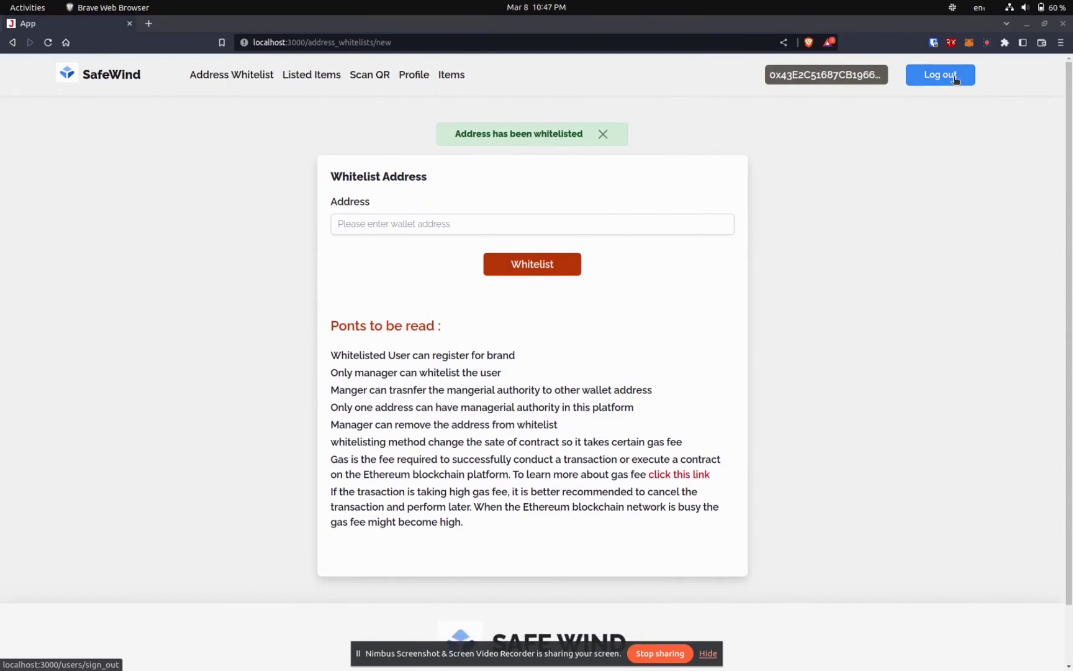
{"action": "left_click", "coordinate": [940, 75]}
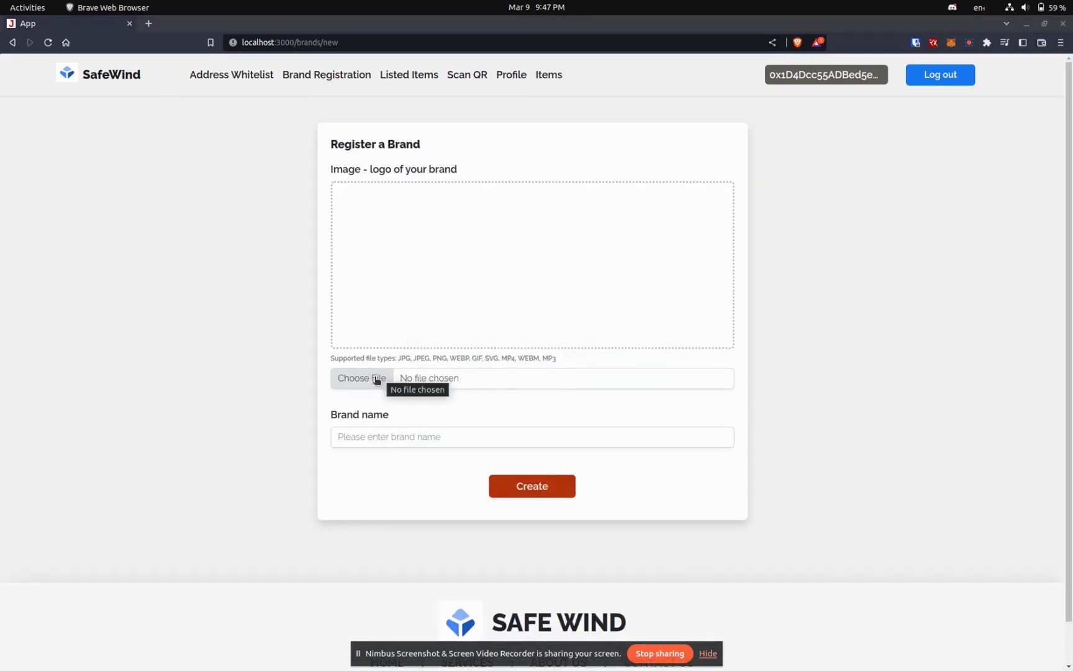
{"action": "left_click", "coordinate": [375, 380]}
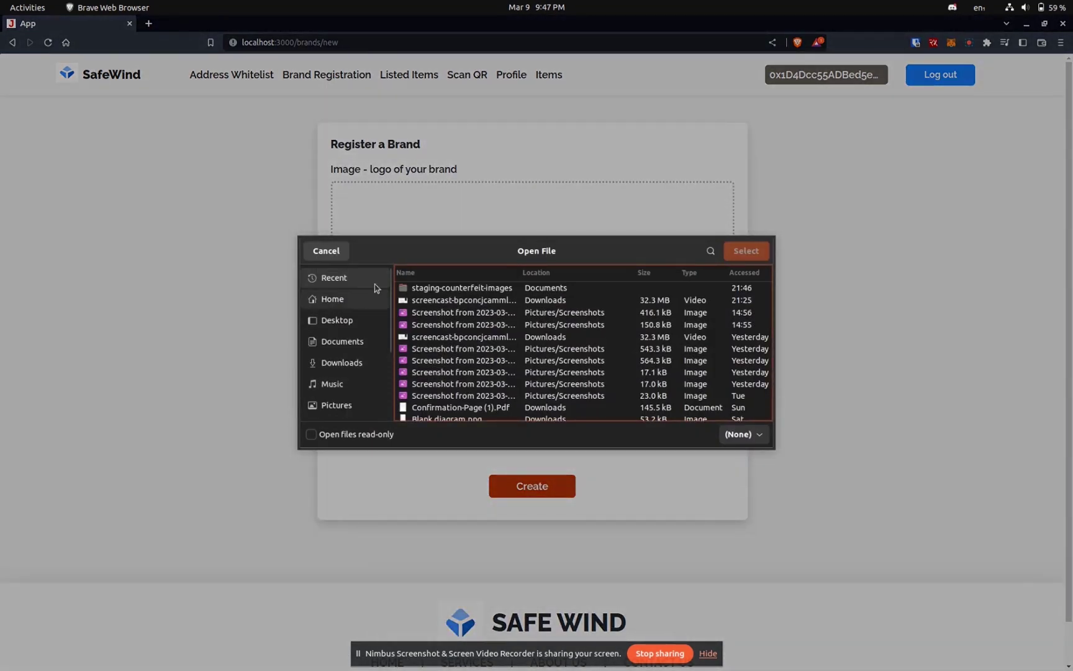
{"action": "double_click", "coordinate": [447, 288]}
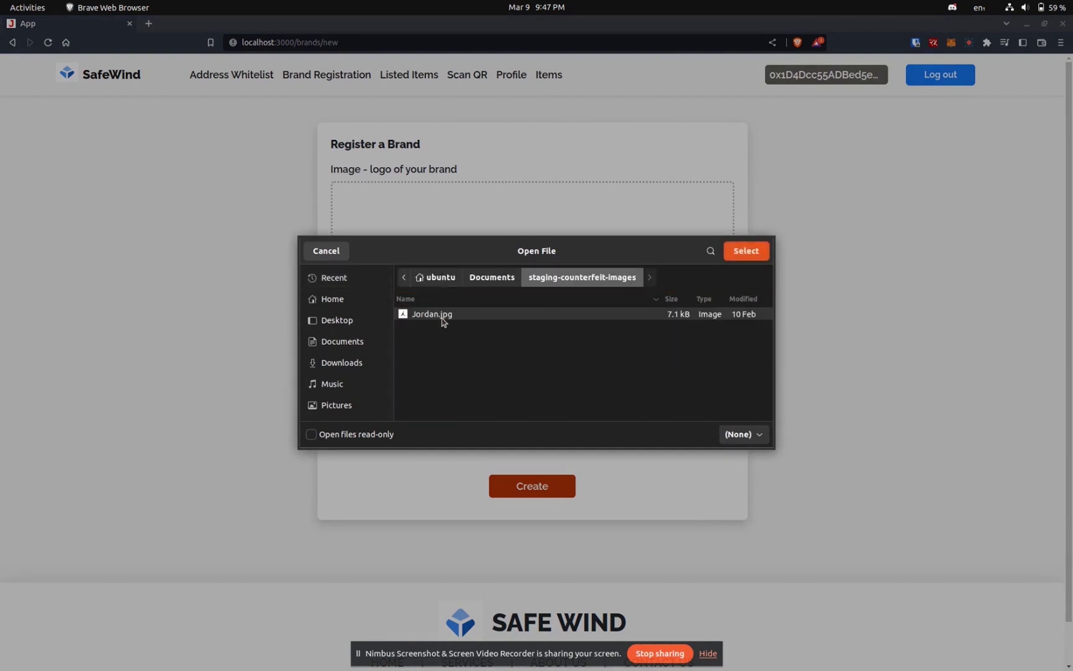
{"action": "left_click", "coordinate": [745, 255]}
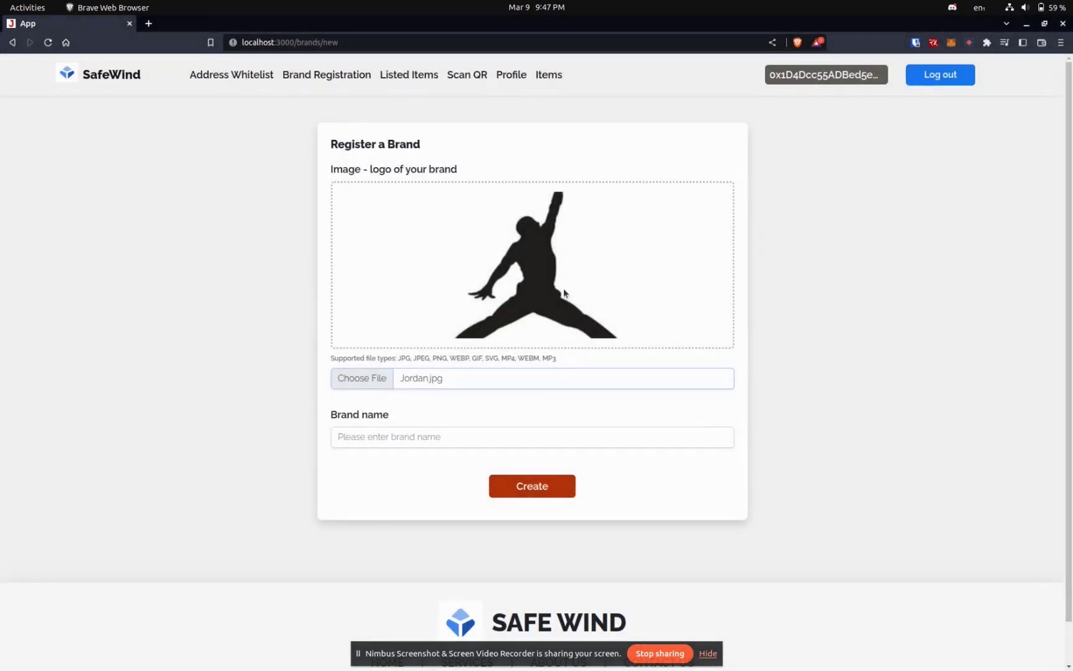
Name the brand Jordan, create it, and confirm the registration in MetaMask
{"action": "left_click", "coordinate": [359, 438]}
{"action": "type", "text": "J"}
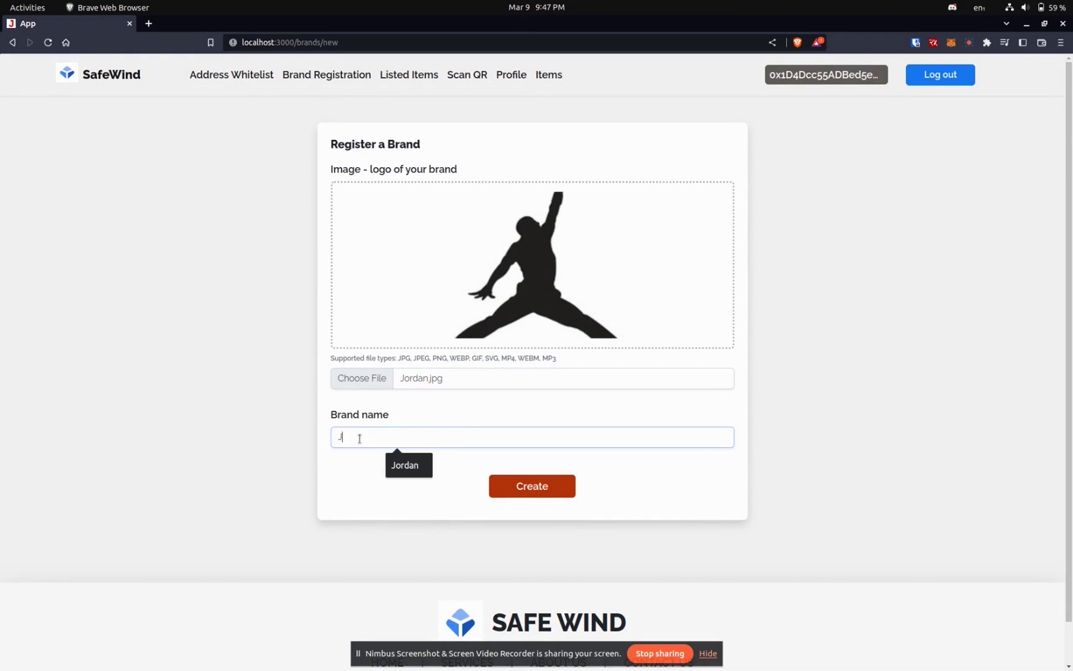
{"action": "type", "text": "o"}
{"action": "key", "text": "Down"}
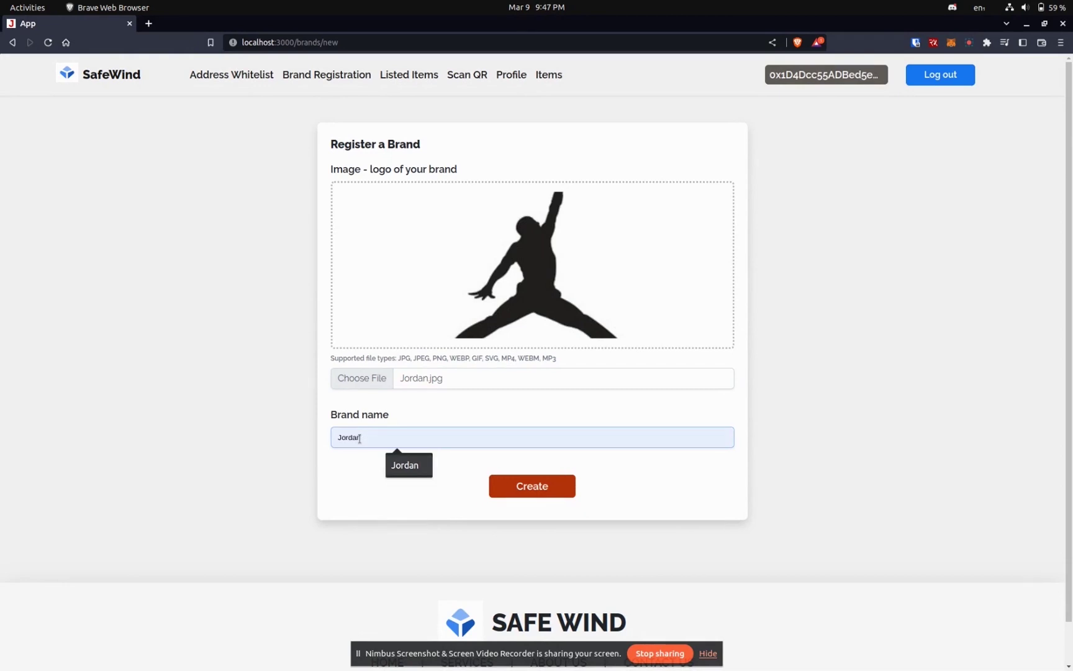
{"action": "left_click", "coordinate": [551, 488]}
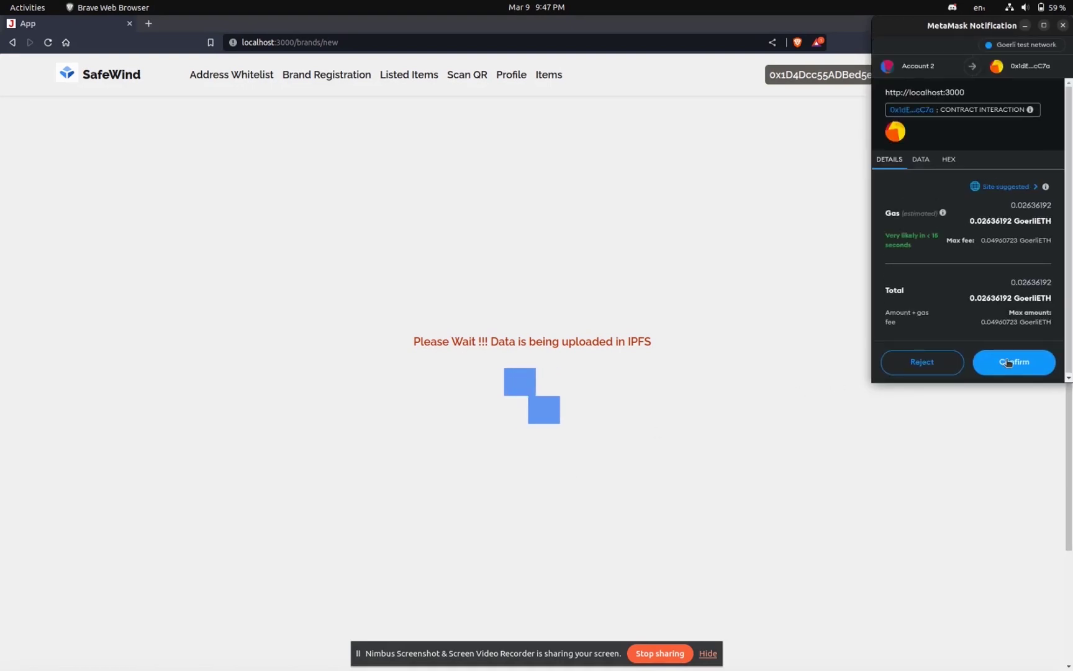
{"action": "left_click", "coordinate": [1008, 362]}
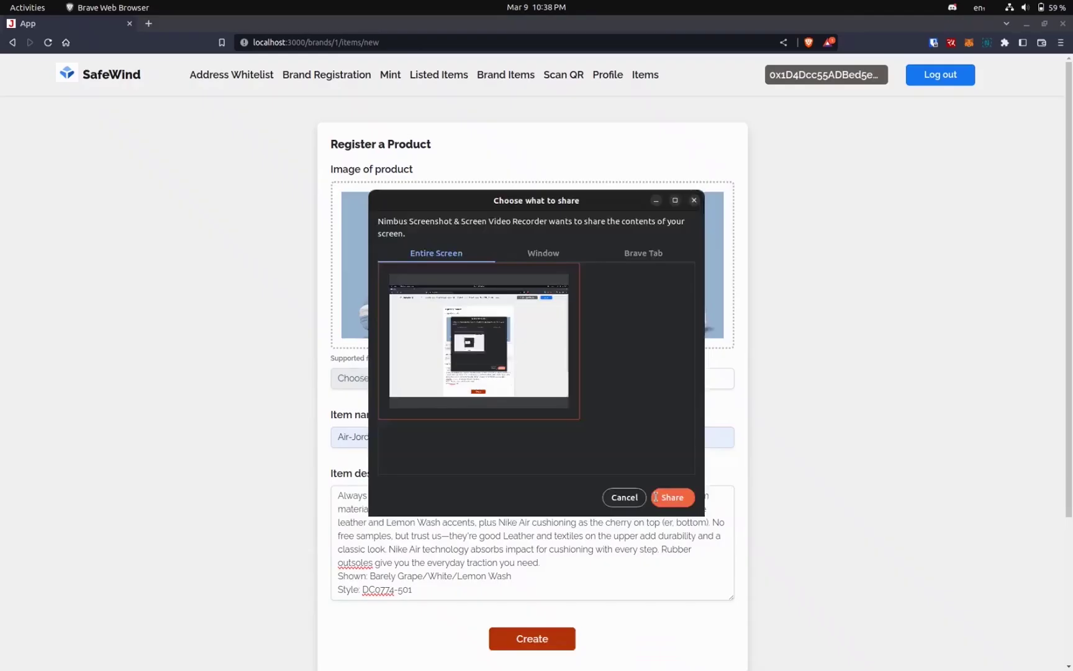
Register the Air-Jordan-WMNS-Blue-1 product and confirm its transaction in MetaMask
{"action": "left_click", "coordinate": [677, 496]}
{"action": "scroll", "coordinate": [827, 501], "scroll_direction": "down", "scroll_amount": 1}
{"action": "scroll", "coordinate": [827, 501], "scroll_direction": "down", "scroll_amount": 1}
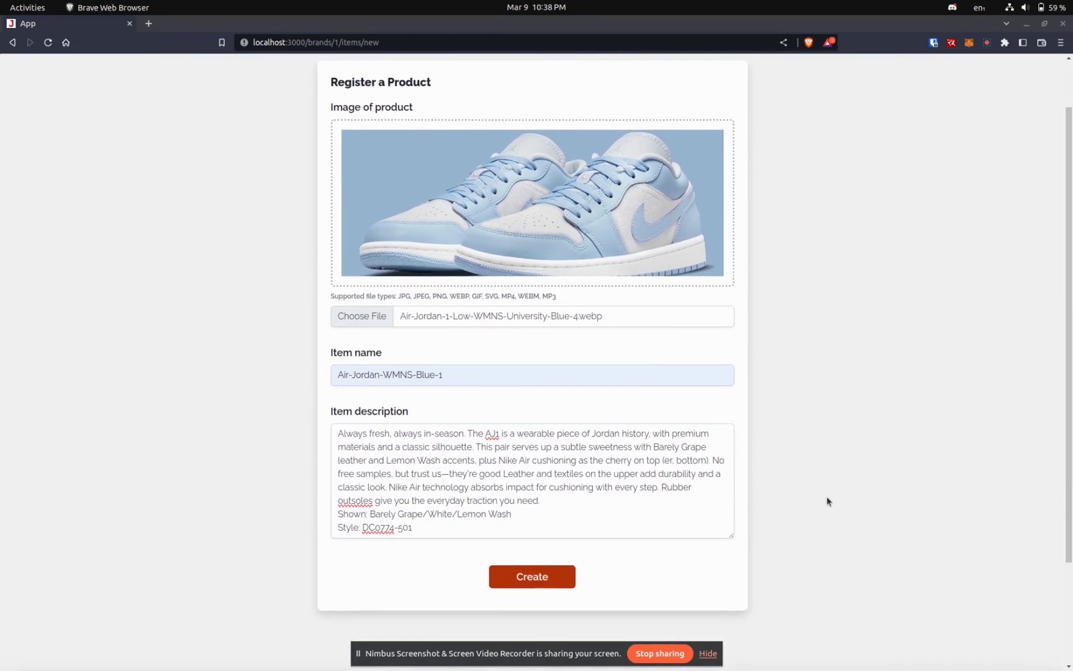
{"action": "left_click", "coordinate": [554, 577]}
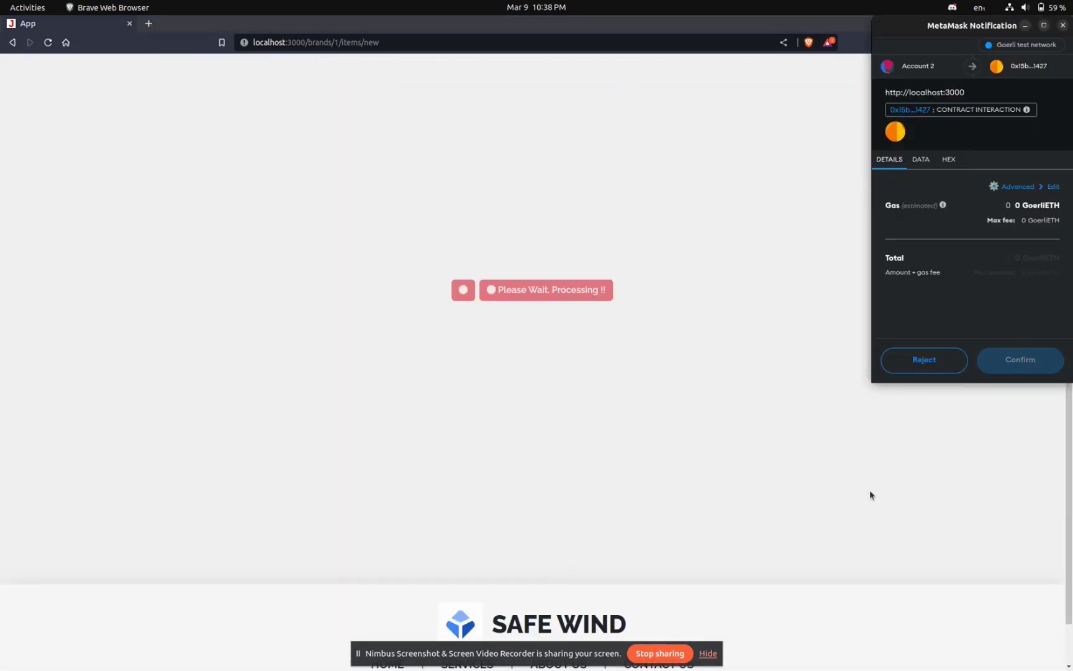
{"action": "left_click", "coordinate": [993, 358]}
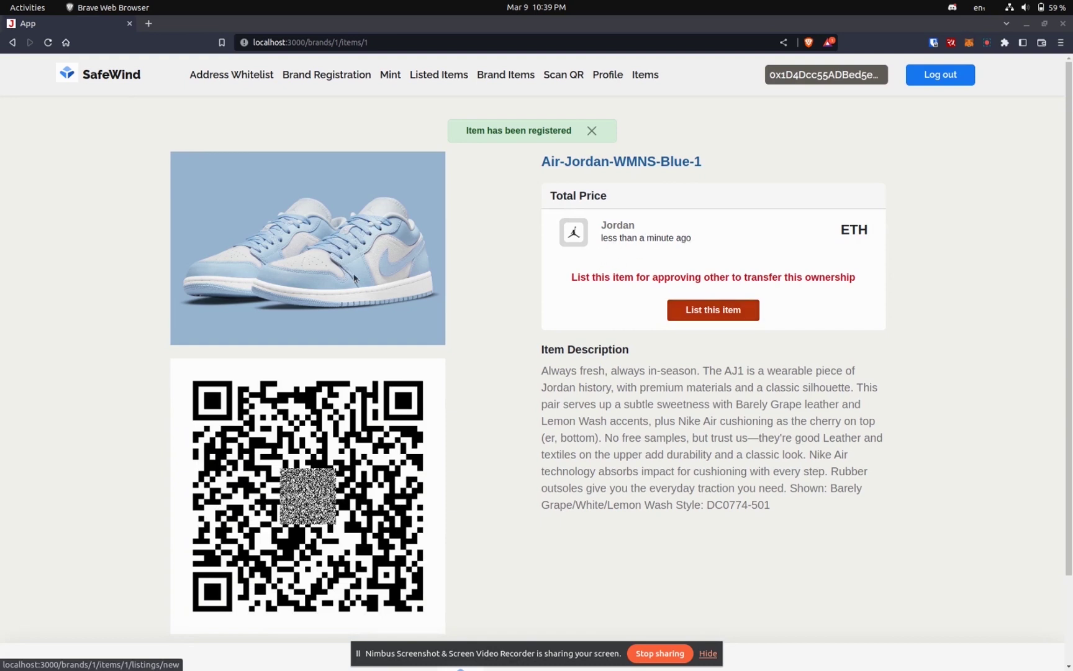
Reload the contract's Etherscan page to check its latest transactions
{"action": "key", "text": "alt+Left"}
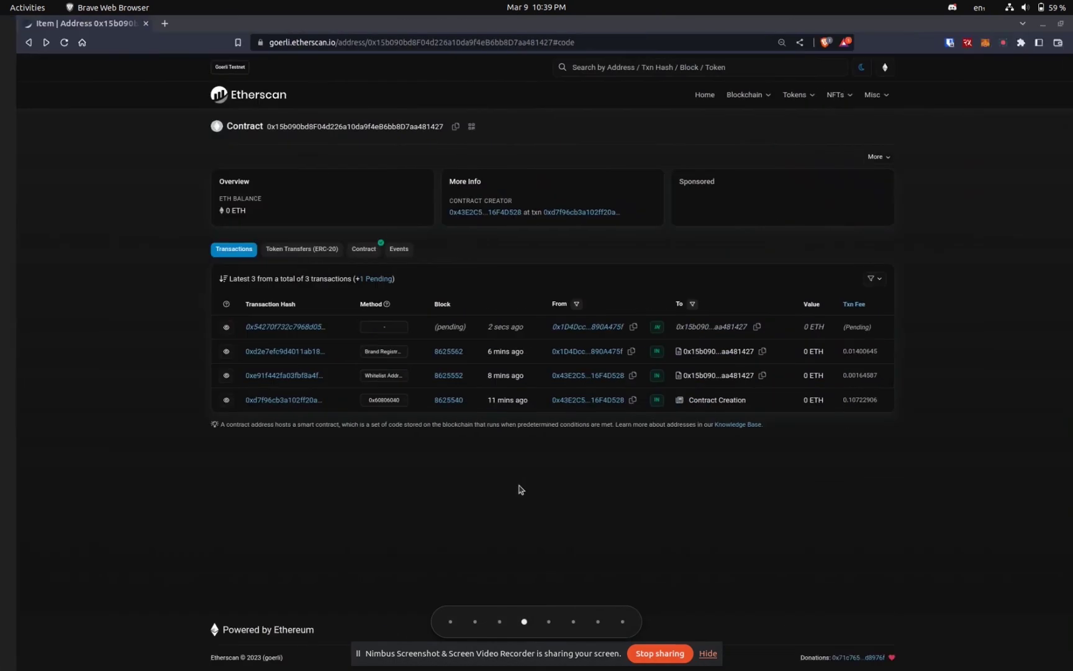
{"action": "key", "text": "F5"}
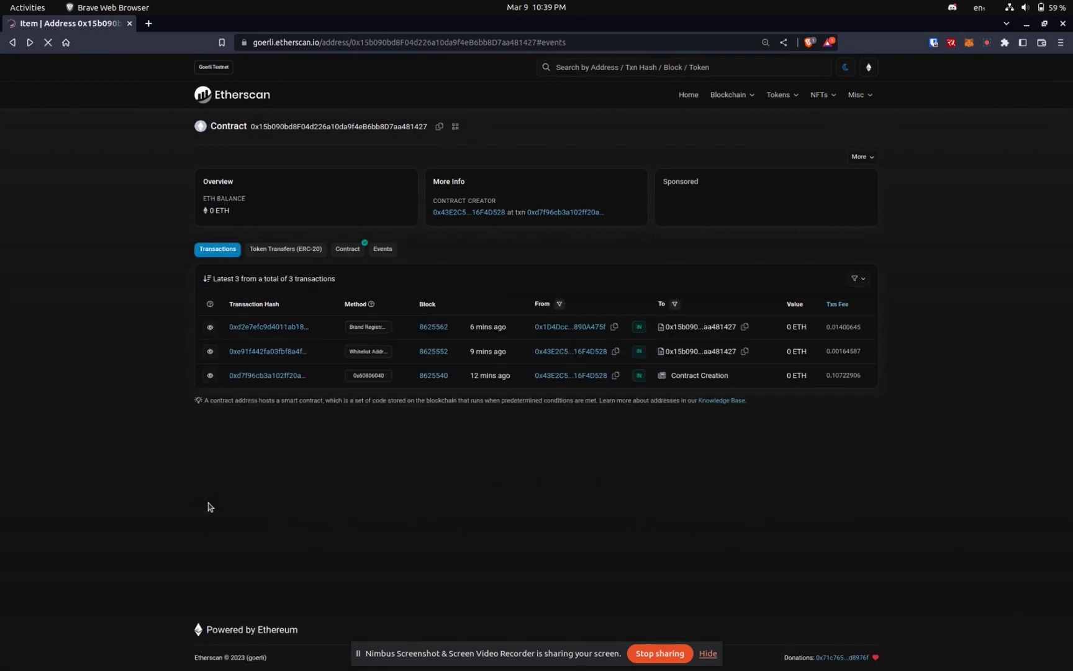
{"action": "left_click", "coordinate": [161, 399]}
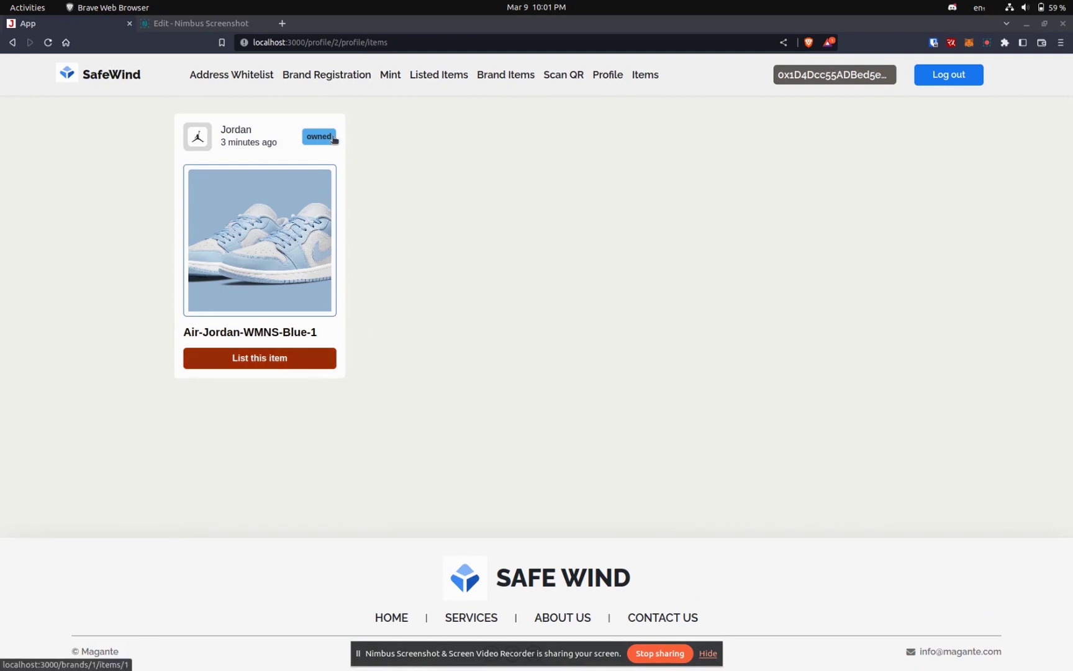
List Air-Jordan-WMNS-Blue-1 for sale at 0.023 ETH
{"action": "left_click", "coordinate": [277, 307]}
{"action": "left_click", "coordinate": [680, 279]}
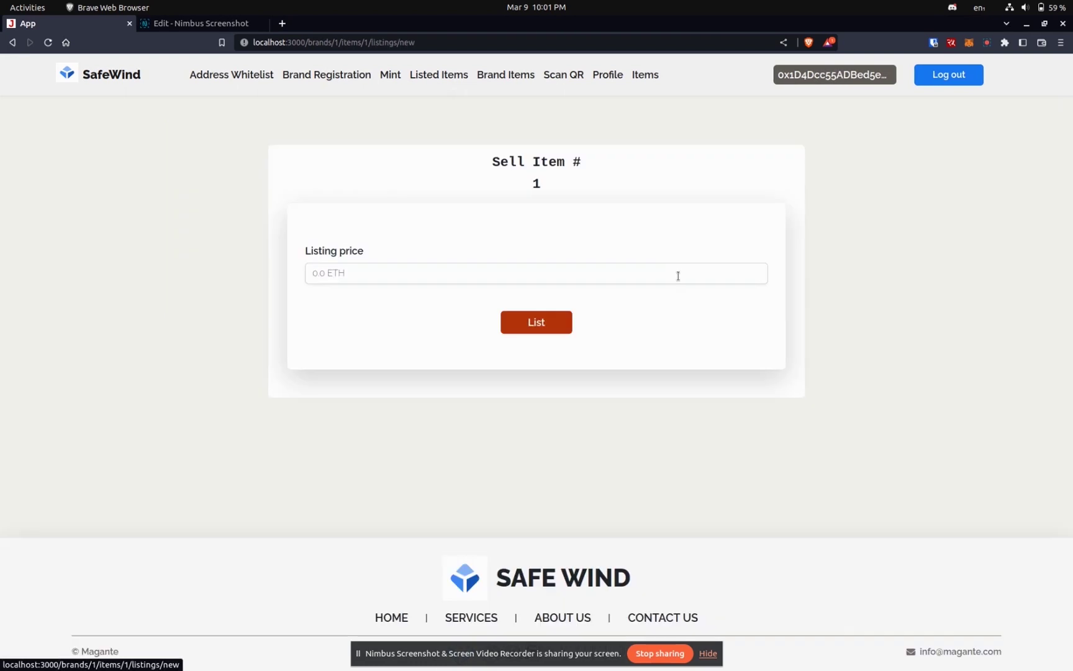
{"action": "left_click", "coordinate": [495, 271]}
{"action": "type", "text": "0.023"}
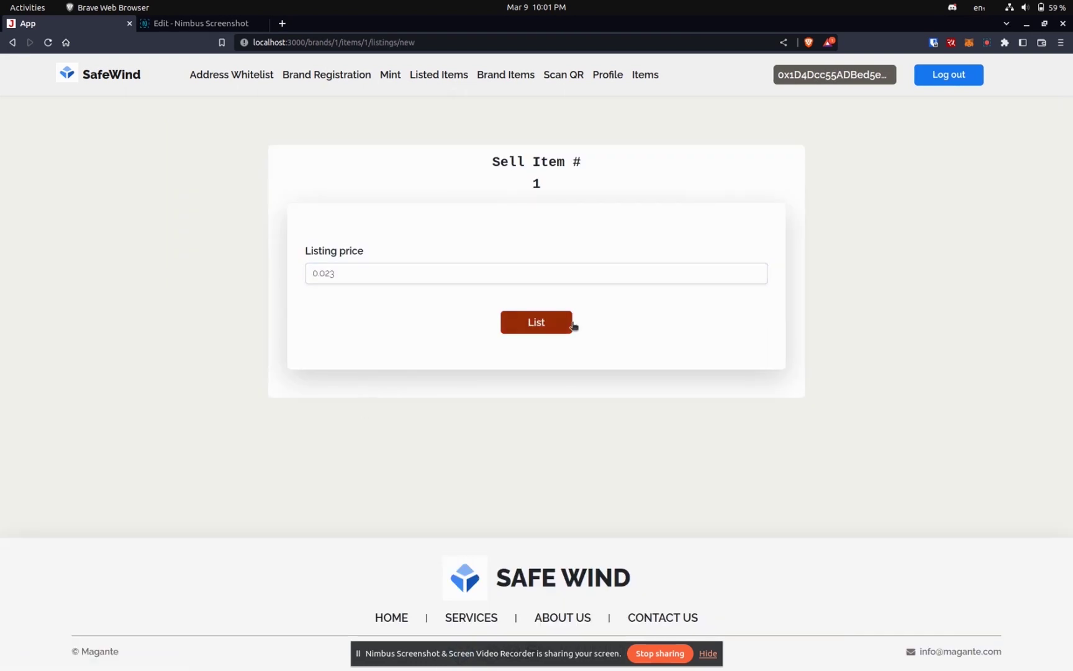
{"action": "left_click", "coordinate": [564, 325]}
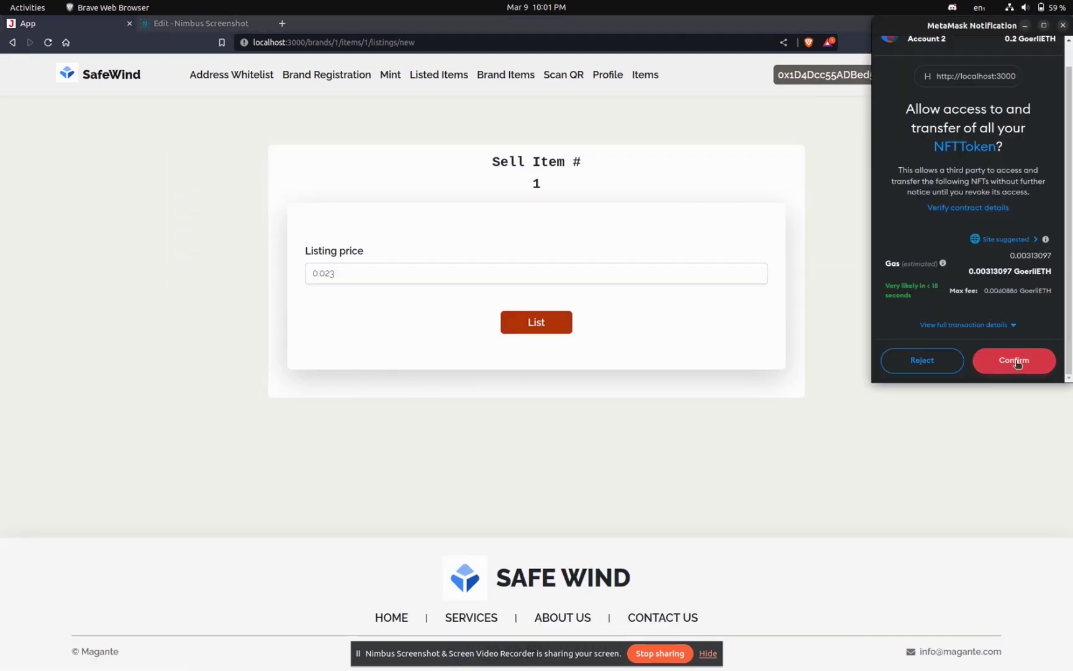
Approve NFT access, accept the risk warning, and sign the listing message in MetaMask
{"action": "left_click", "coordinate": [1016, 361]}
{"action": "left_click", "coordinate": [973, 274]}
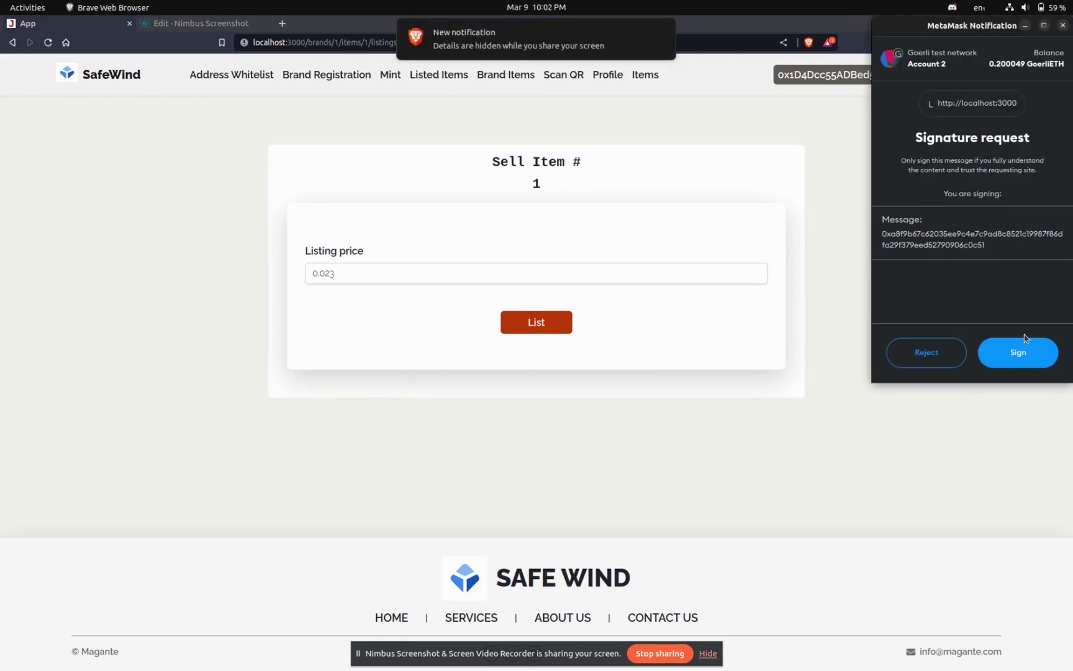
{"action": "left_click", "coordinate": [1019, 353]}
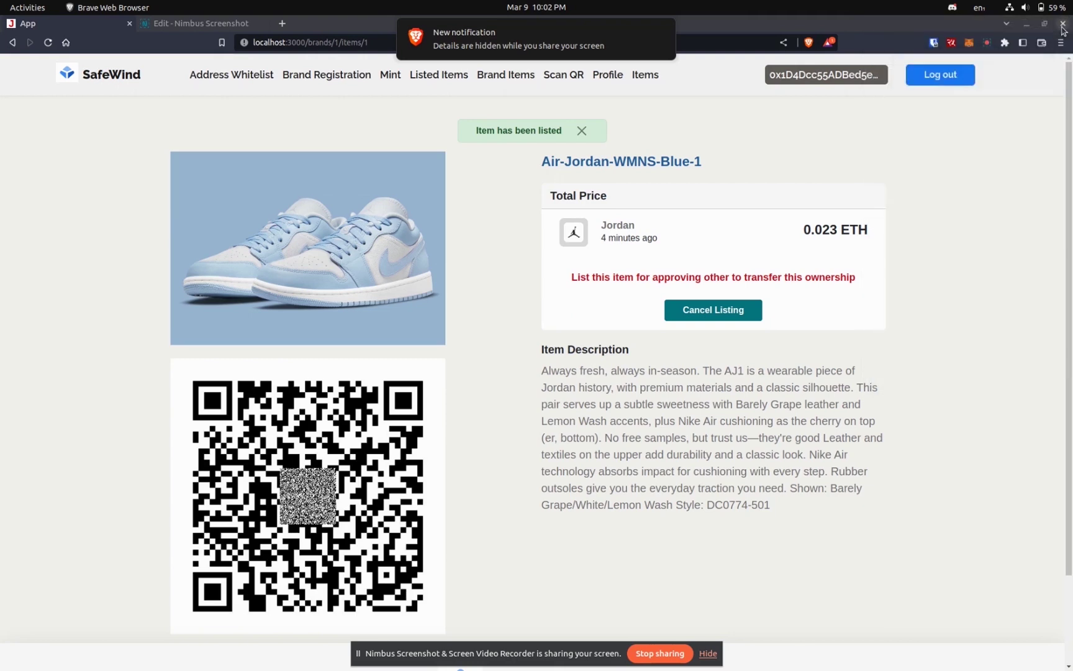
Open the Air Jordan item from Listed Items and cancel its sale listing
{"action": "left_click", "coordinate": [581, 131]}
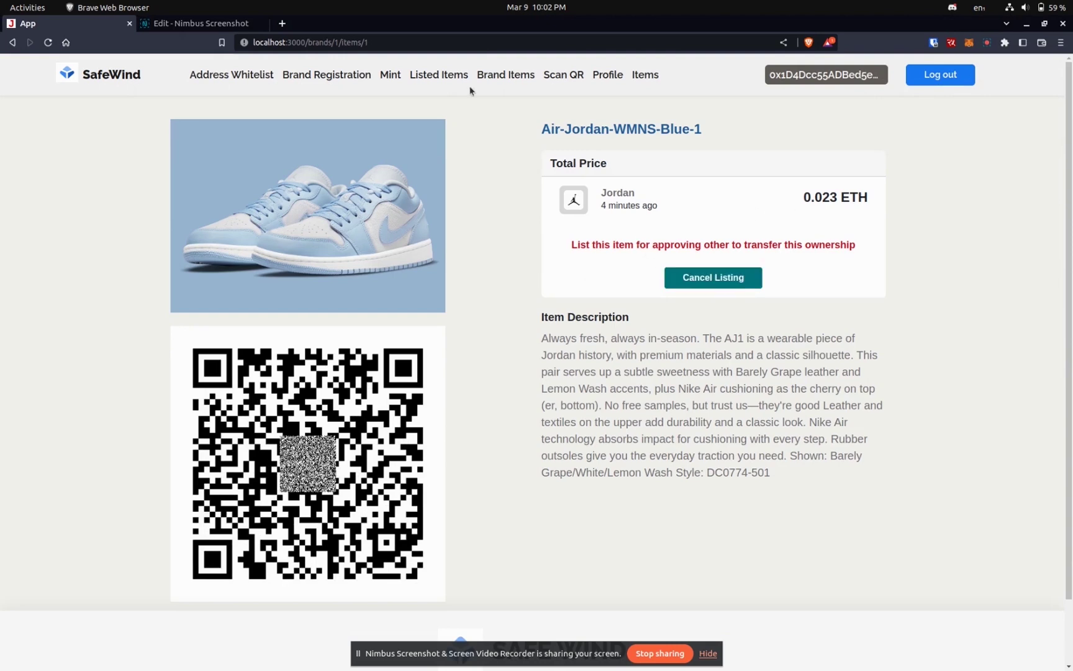
{"action": "left_click", "coordinate": [433, 77]}
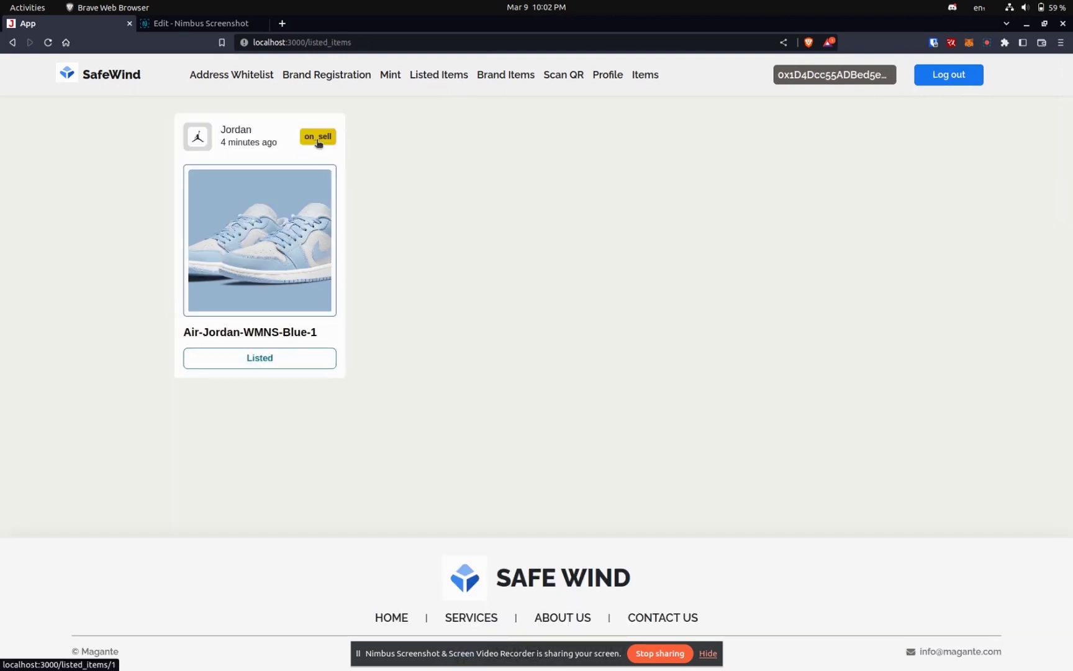
{"action": "left_click", "coordinate": [260, 240]}
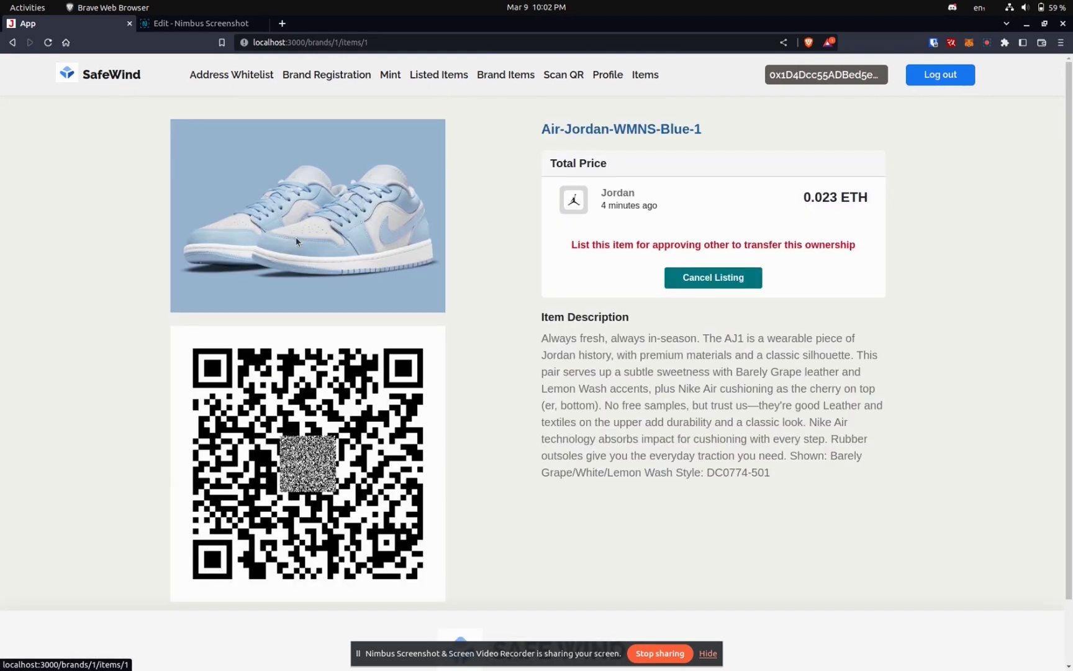
{"action": "left_click", "coordinate": [695, 275]}
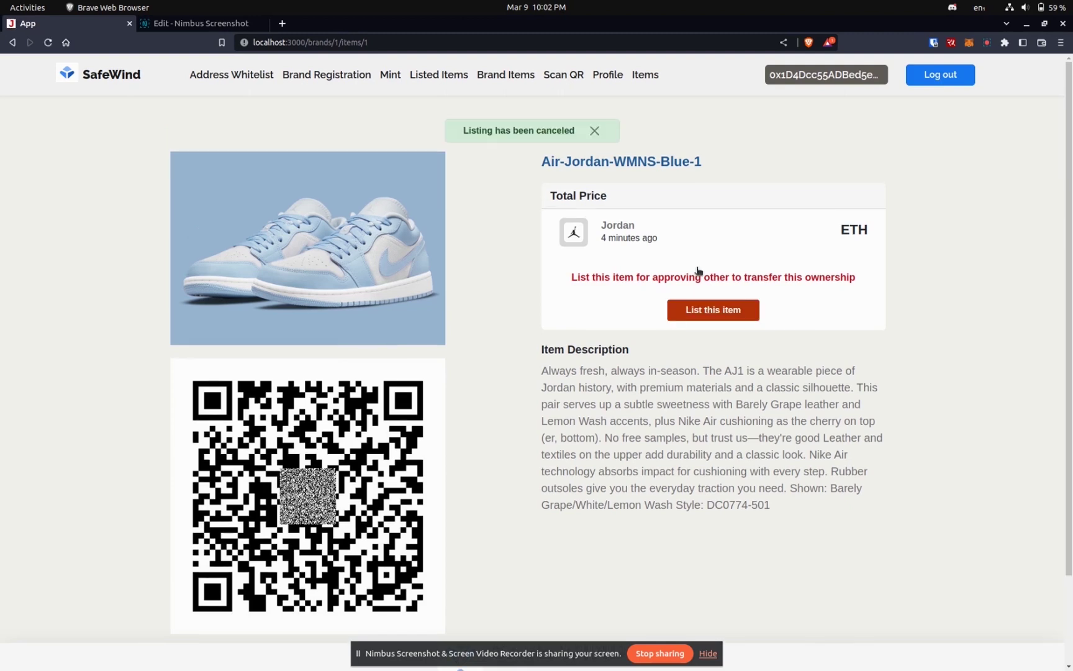
Photograph the Air-Jordan-WMNS-Blue-1 QR code, zoom in, crop to its central pattern, and save to authenticate
{"action": "left_click", "coordinate": [595, 130]}
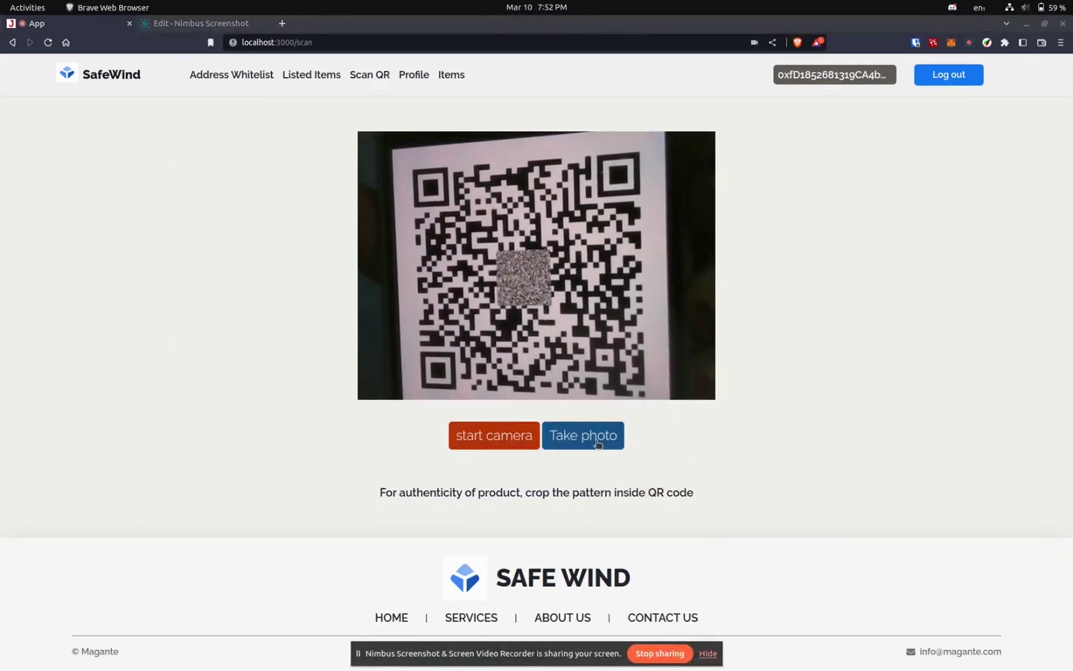
{"action": "left_click", "coordinate": [596, 443]}
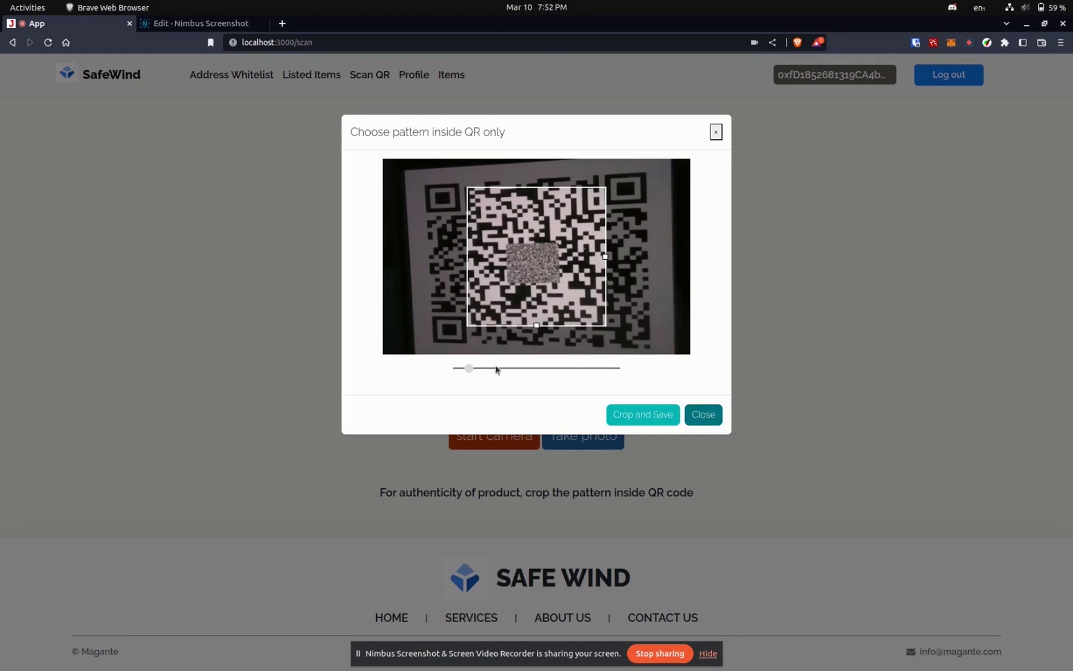
{"action": "left_click_drag", "start_coordinate": [487, 371], "coordinate": [514, 383]}
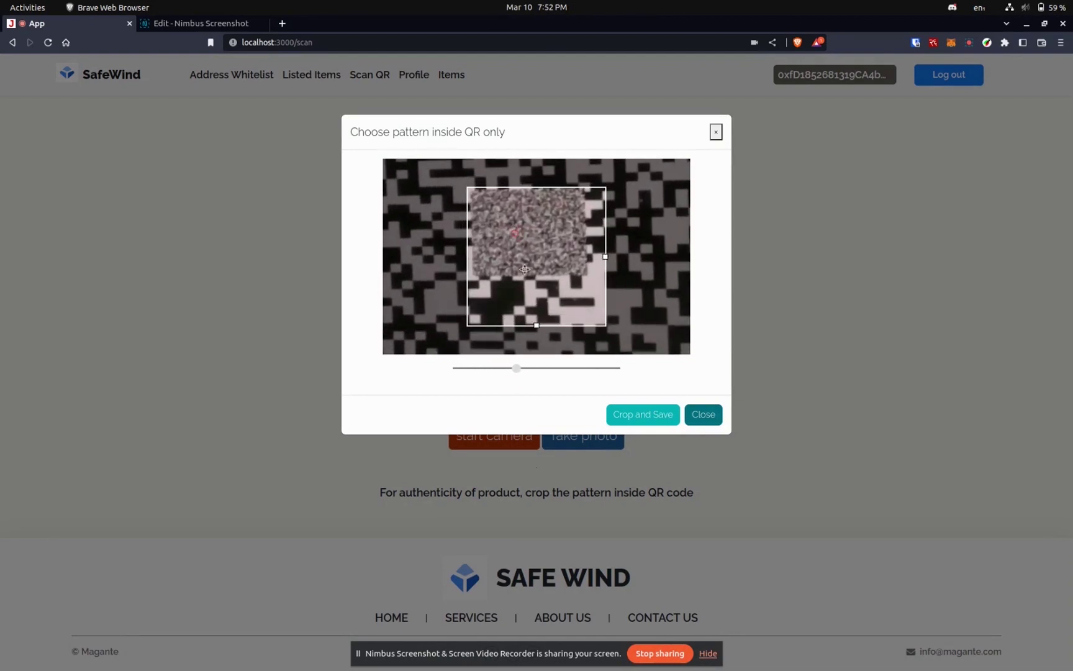
{"action": "left_click_drag", "start_coordinate": [535, 325], "coordinate": [536, 280]}
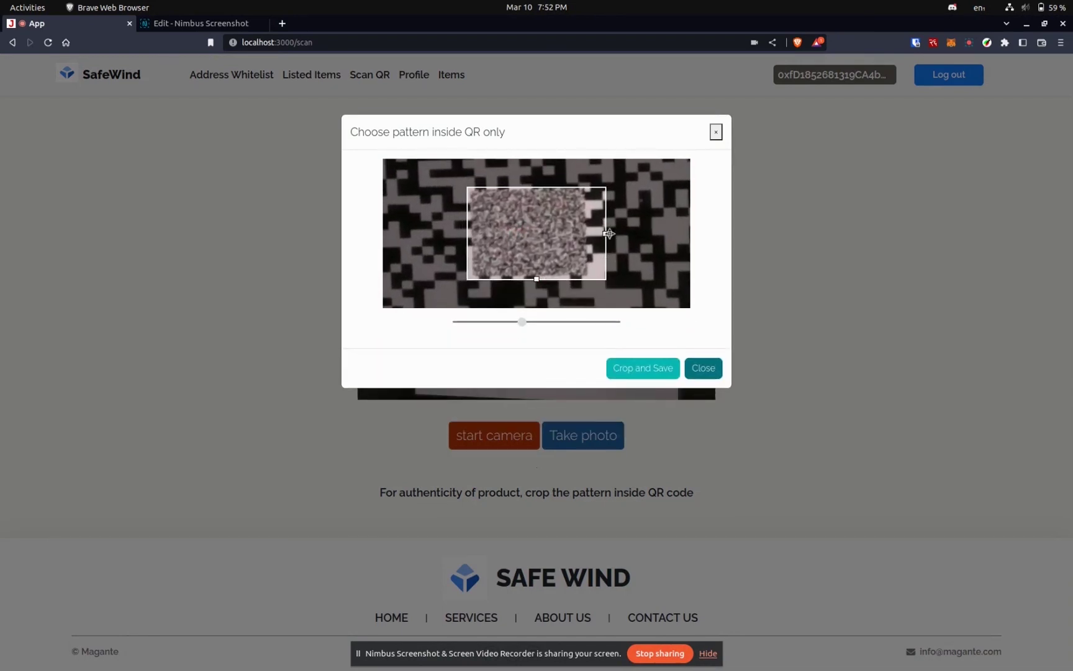
{"action": "left_click", "coordinate": [634, 364]}
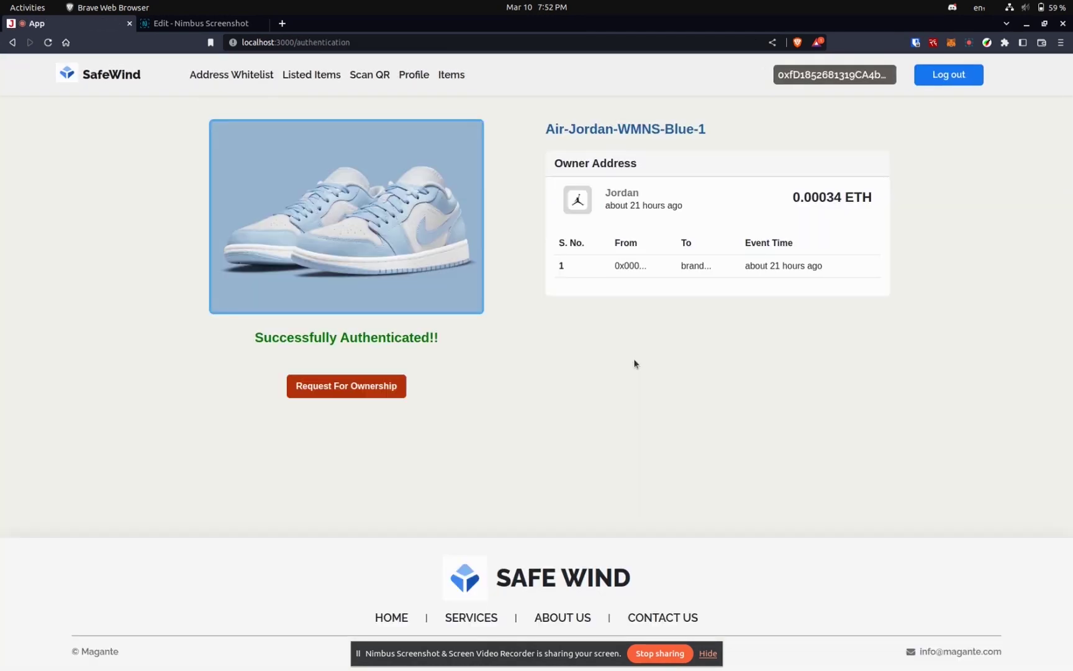
Request ownership of Air-Jordan-WMNS-Blue-1 and confirm the 0.00034 GoerliETH payment in MetaMask
{"action": "double_click", "coordinate": [691, 266]}
{"action": "left_click", "coordinate": [353, 388]}
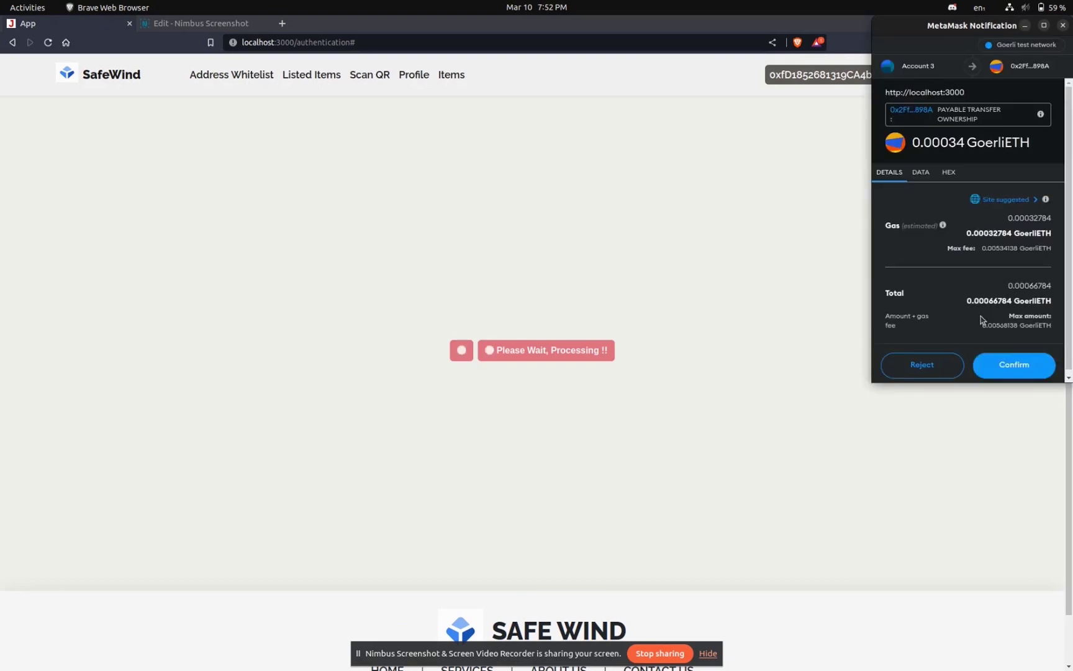
{"action": "left_click", "coordinate": [1009, 371]}
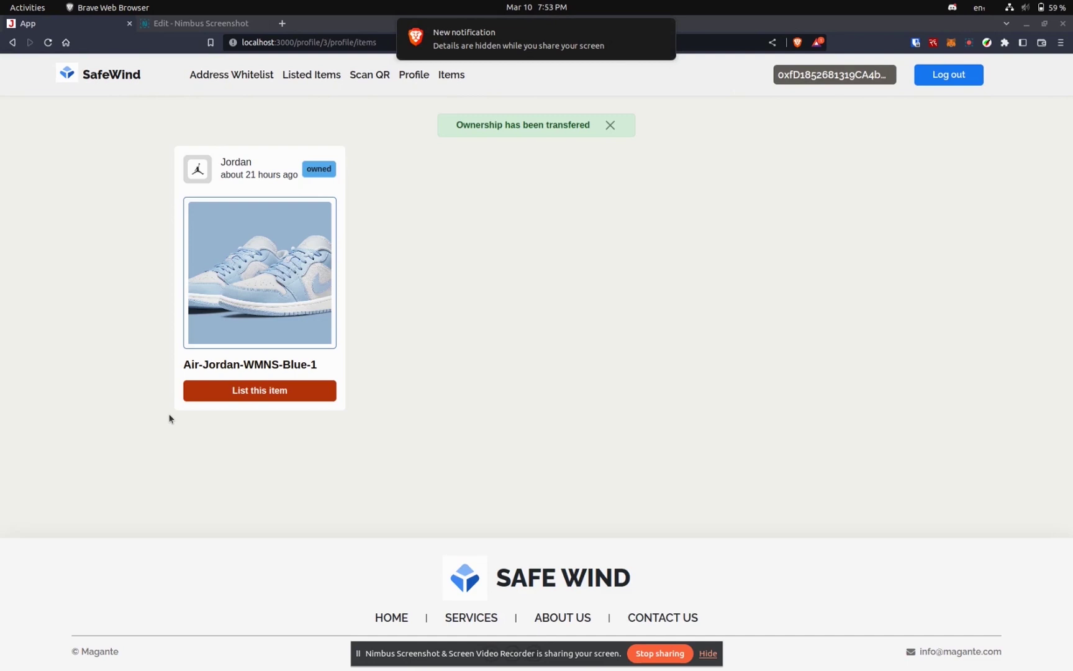
{"action": "key", "text": "ctrl+alt+Right"}
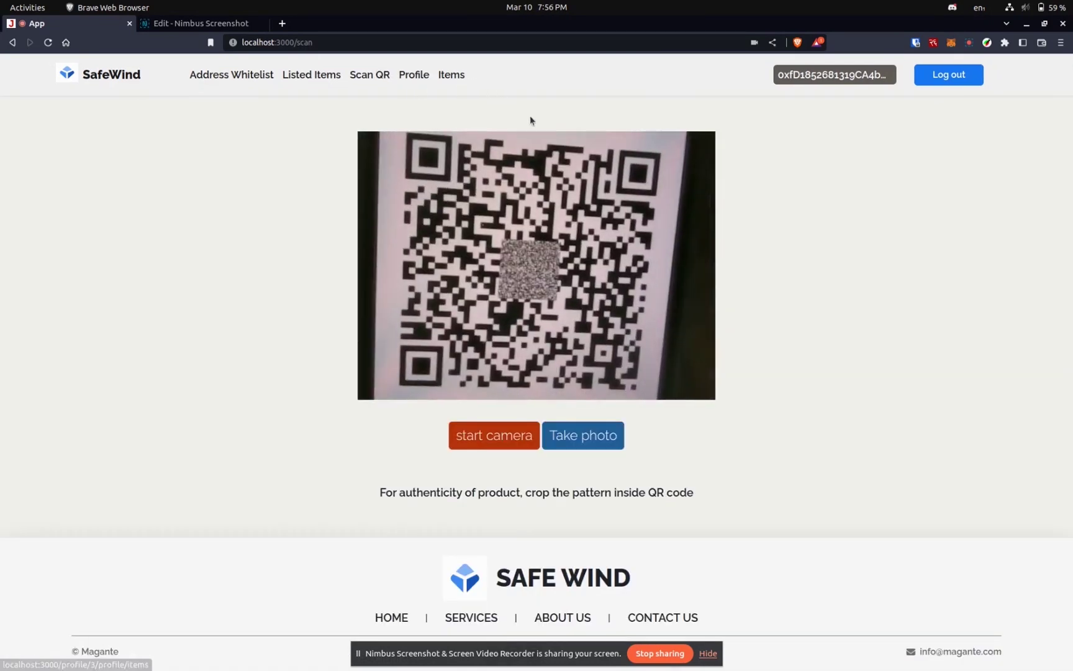
Rescan the QR, crop it tightly to the central pattern, save, and inspect the transfer history
{"action": "left_click", "coordinate": [595, 433]}
{"action": "left_click_drag", "start_coordinate": [469, 368], "coordinate": [512, 368]}
{"action": "left_click_drag", "start_coordinate": [509, 267], "coordinate": [531, 253]}
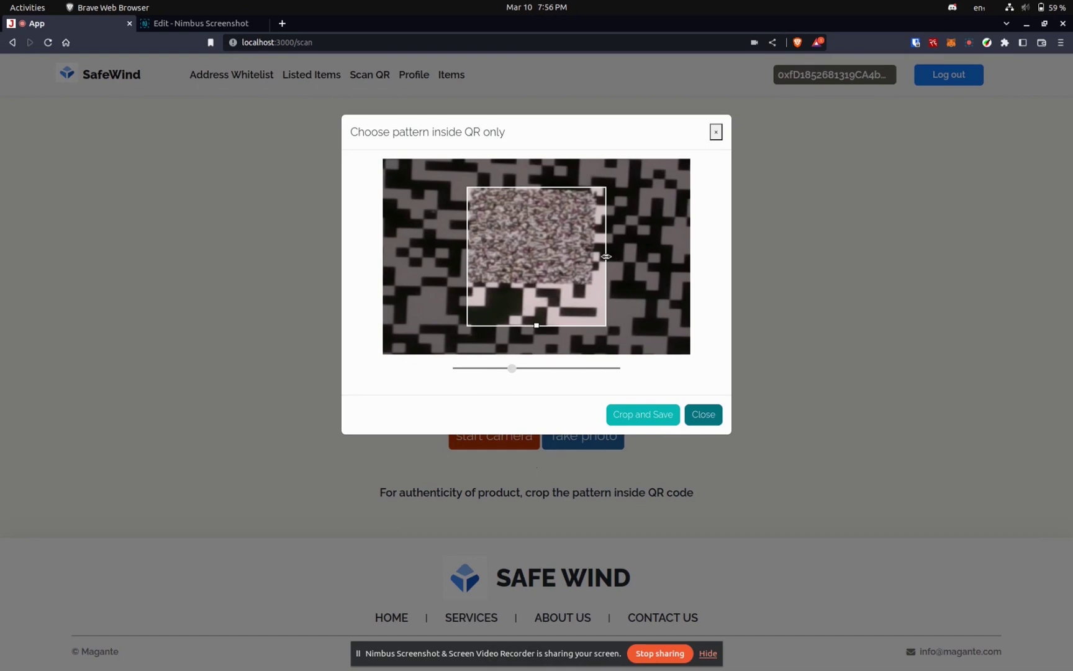
{"action": "left_click_drag", "start_coordinate": [606, 256], "coordinate": [596, 253]}
{"action": "left_click_drag", "start_coordinate": [532, 323], "coordinate": [532, 310]}
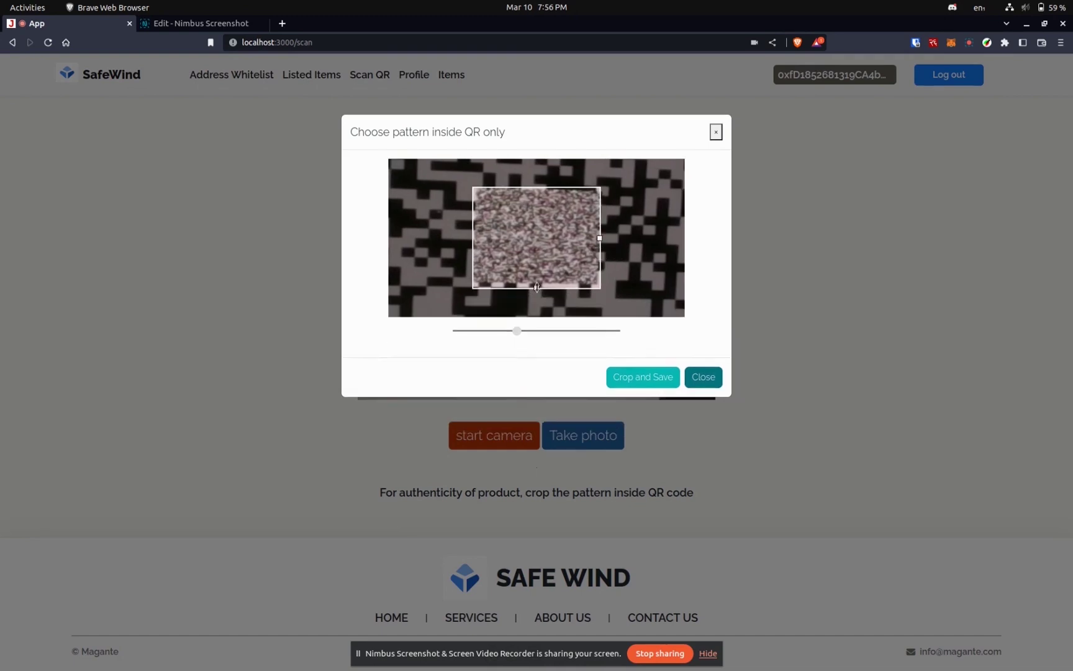
{"action": "left_click", "coordinate": [626, 377]}
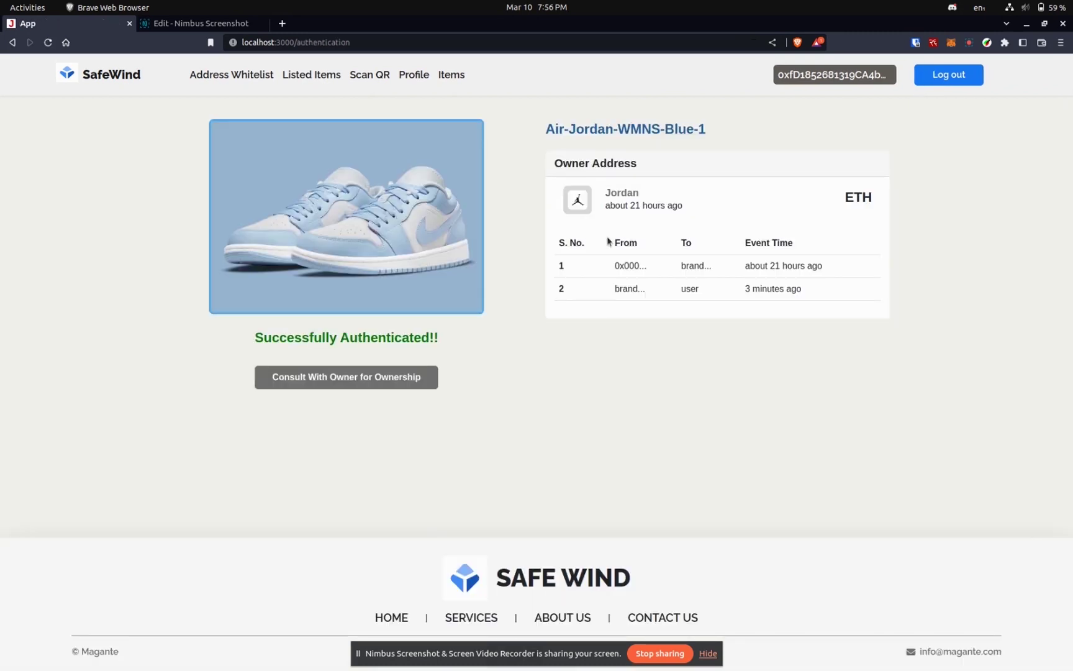
{"action": "double_click", "coordinate": [632, 265]}
{"action": "triple_click", "coordinate": [782, 266]}
Take a new photo of the product QR, zoom in, and trim the crop to its central pattern
{"action": "double_click", "coordinate": [765, 289]}
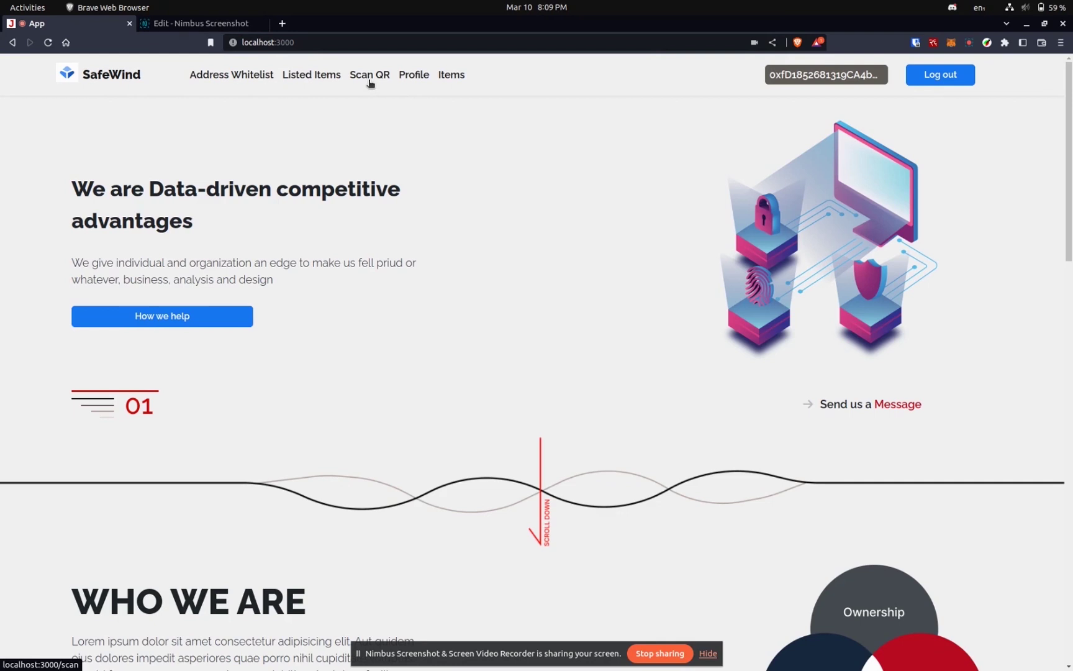
{"action": "left_click", "coordinate": [370, 75]}
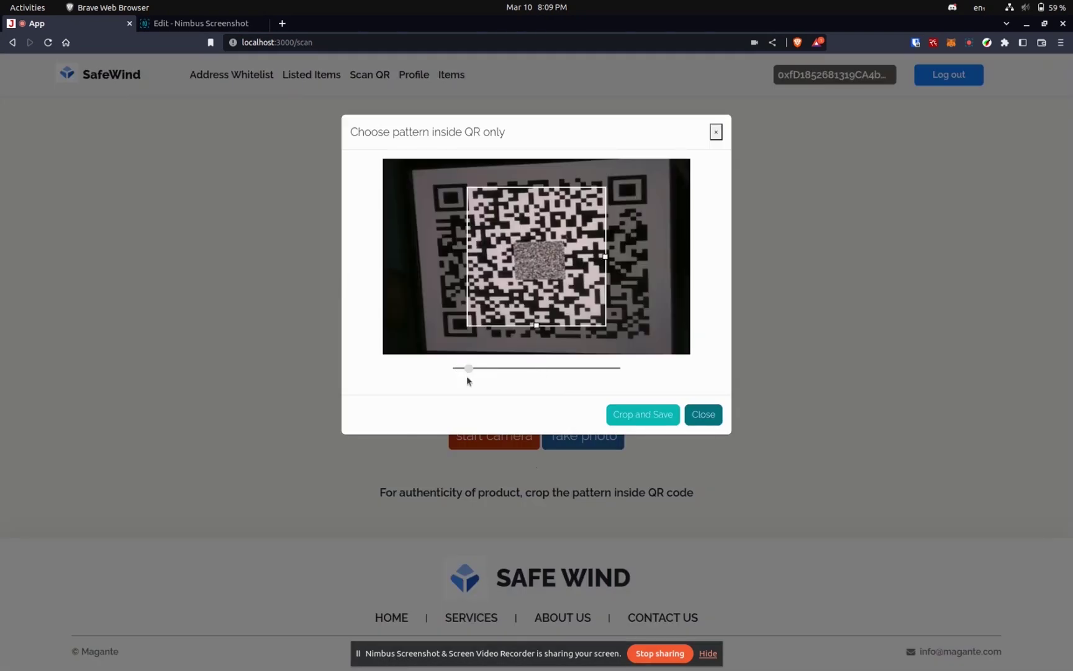
{"action": "left_click_drag", "start_coordinate": [470, 369], "coordinate": [526, 382]}
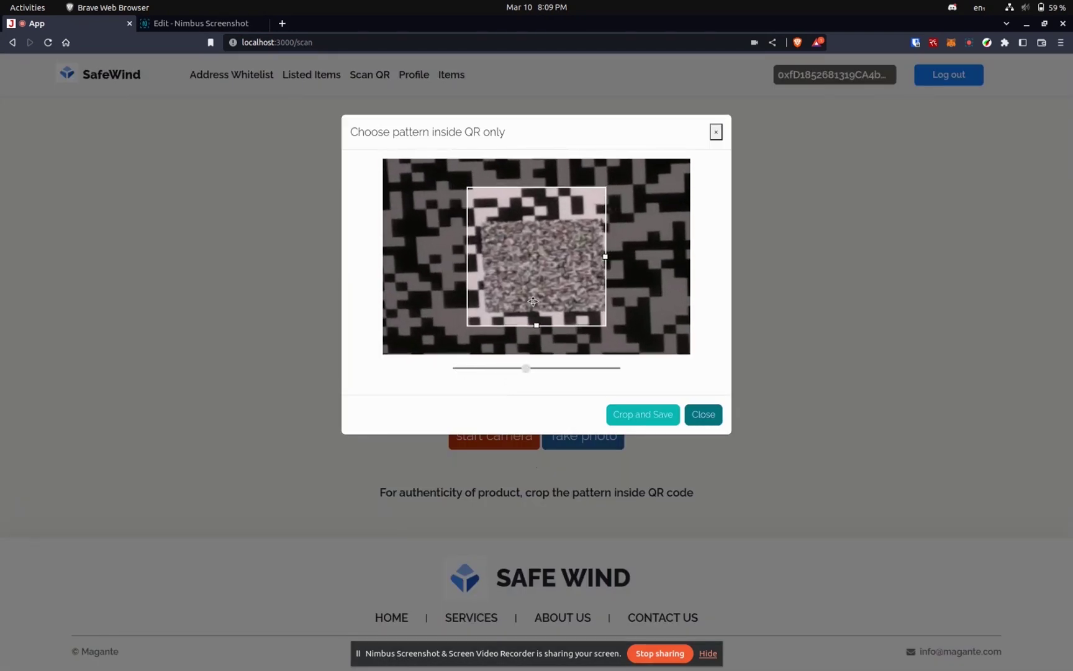
{"action": "left_click_drag", "start_coordinate": [533, 301], "coordinate": [522, 269]}
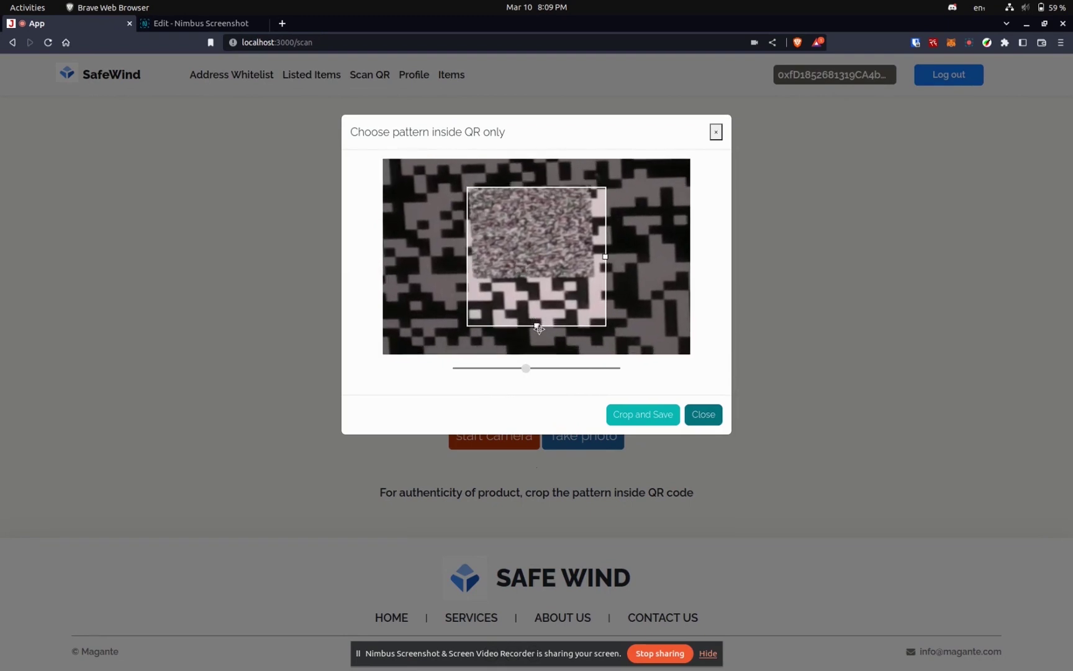
{"action": "left_click_drag", "start_coordinate": [536, 323], "coordinate": [537, 280]}
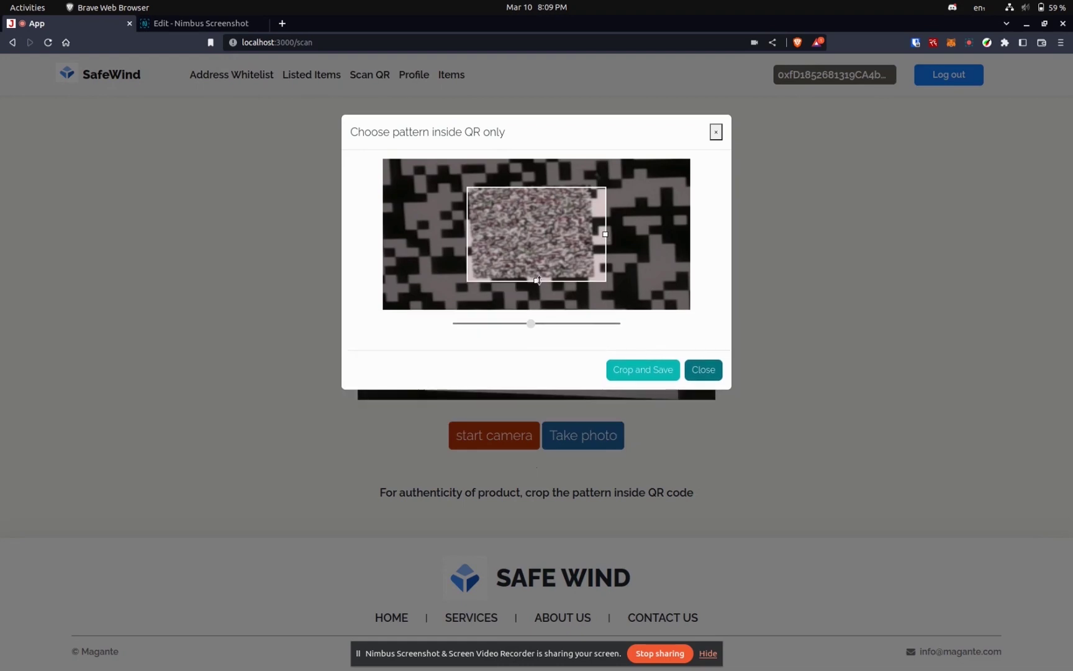